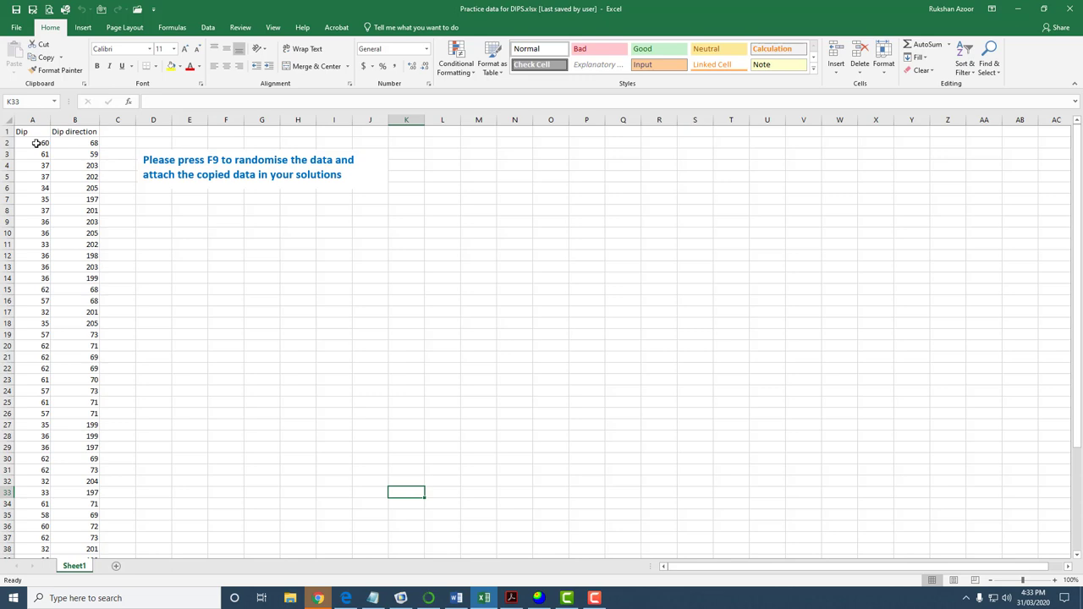
Step: Select the Dip and Dip direction values from row 2 down to row 50 in Excel
{"action": "left_click_drag", "start_coordinate": [37, 143], "coordinate": [80, 138]}
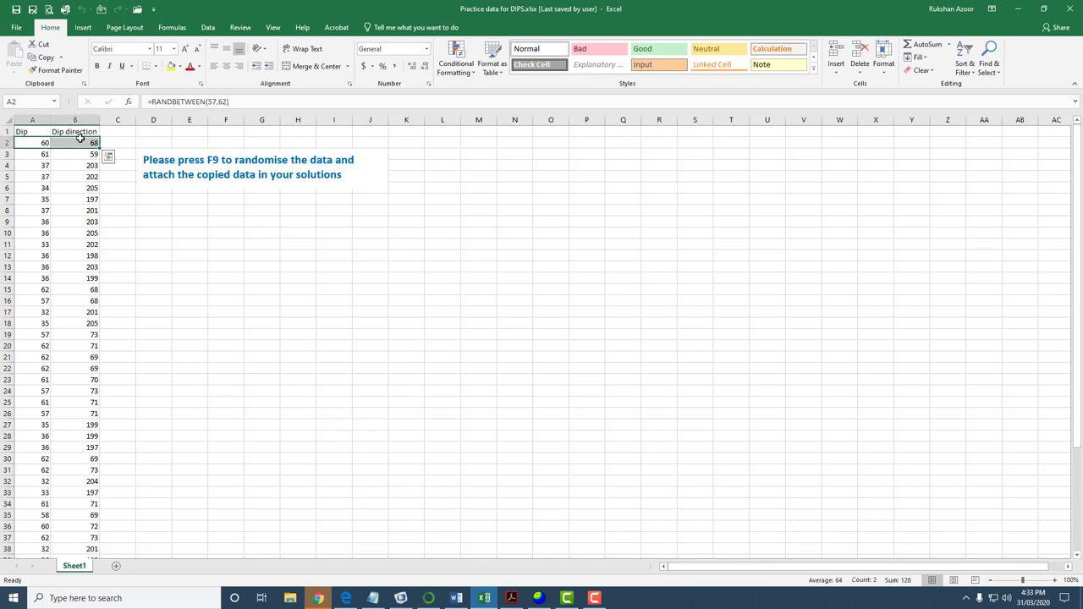
{"action": "key", "text": "ctrl+shift+Down"}
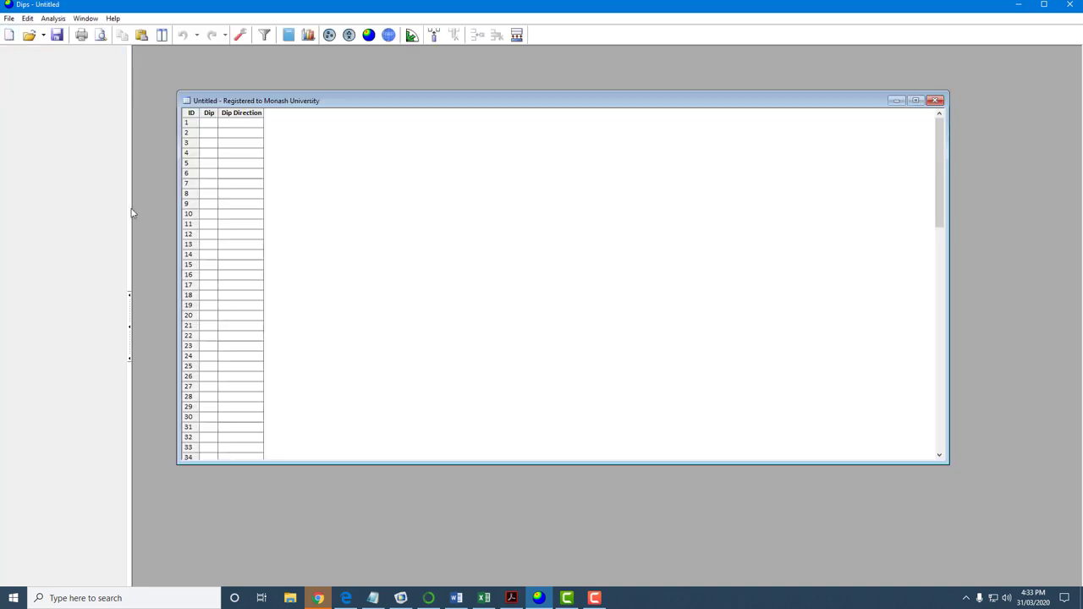
Step: Paste the copied values into the new Dips table so row 1 reads 60/68
{"action": "left_click", "coordinate": [211, 126]}
{"action": "key", "text": "ctrl+v"}
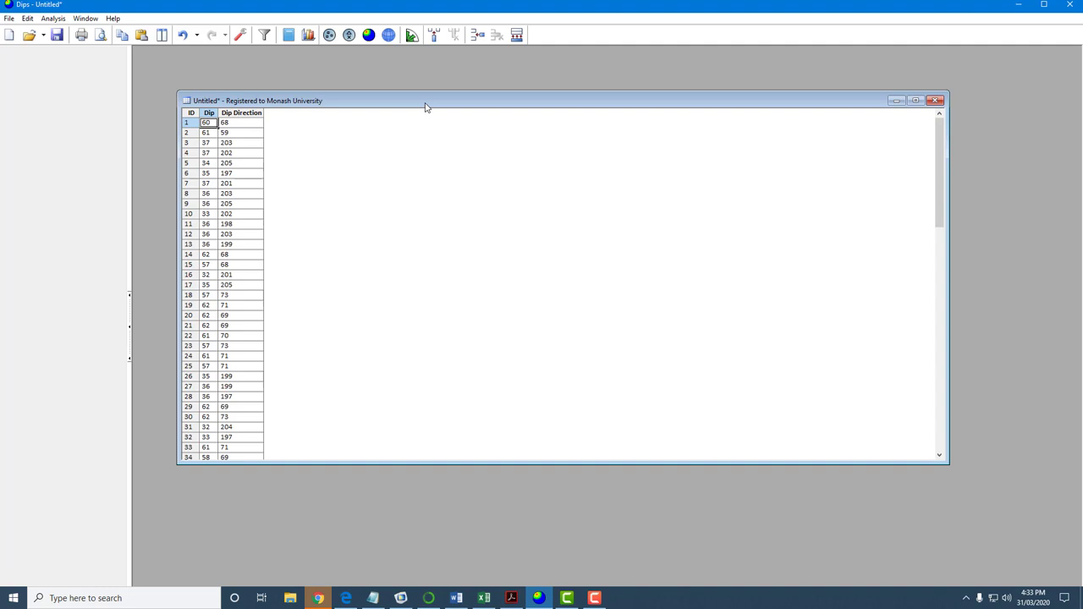
{"action": "mouse_move", "coordinate": [423, 104]}
{"action": "left_mouse_down"}
{"action": "mouse_move", "coordinate": [440, 115]}
{"action": "mouse_move", "coordinate": [419, 106]}
{"action": "left_mouse_up"}
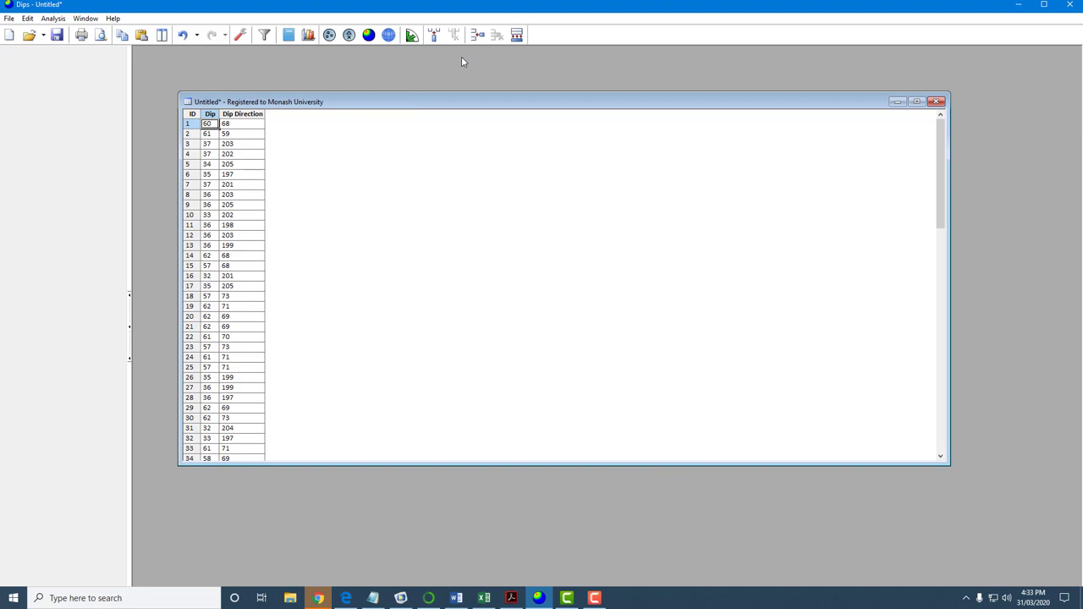
Step: Plot the 49 entries on a stereonet with the density contours switched off
{"action": "left_click", "coordinate": [368, 39]}
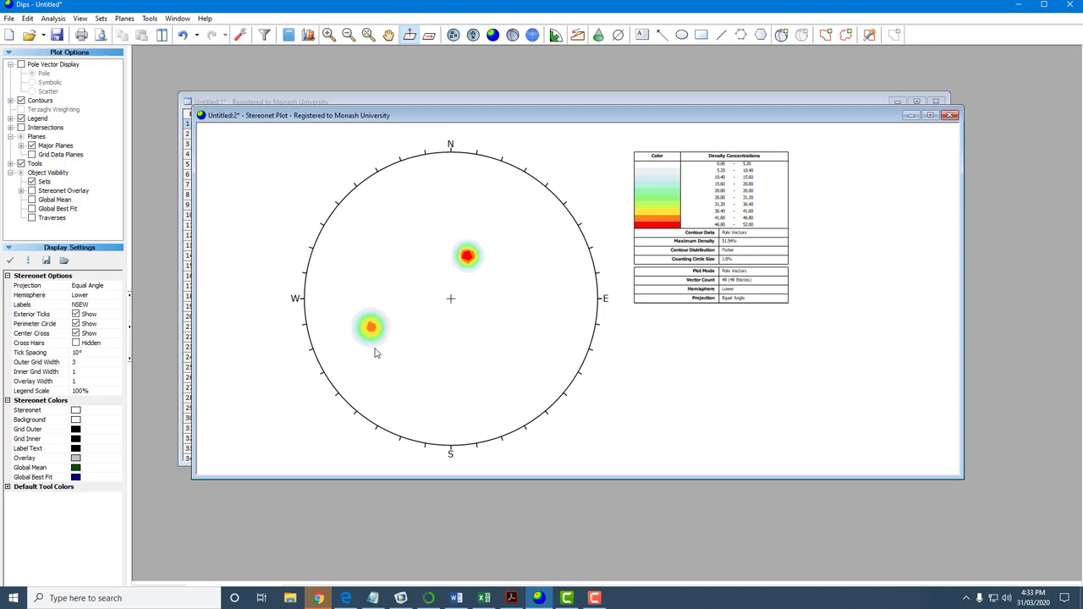
{"action": "left_click", "coordinate": [513, 35]}
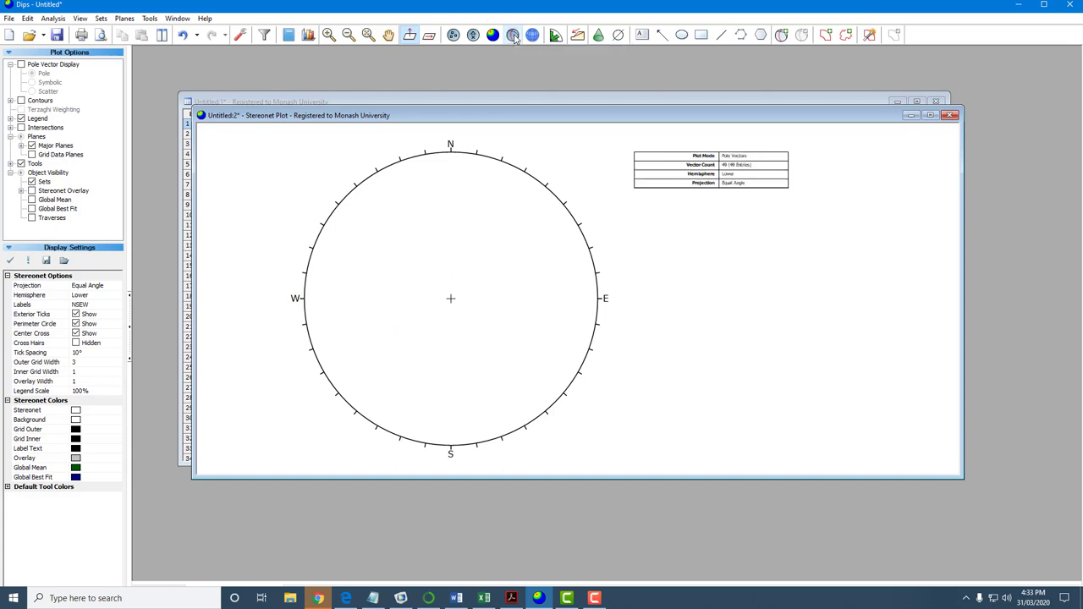
Step: Show all data planes as great circles and shift the stereonet window up and right
{"action": "left_click", "coordinate": [32, 155]}
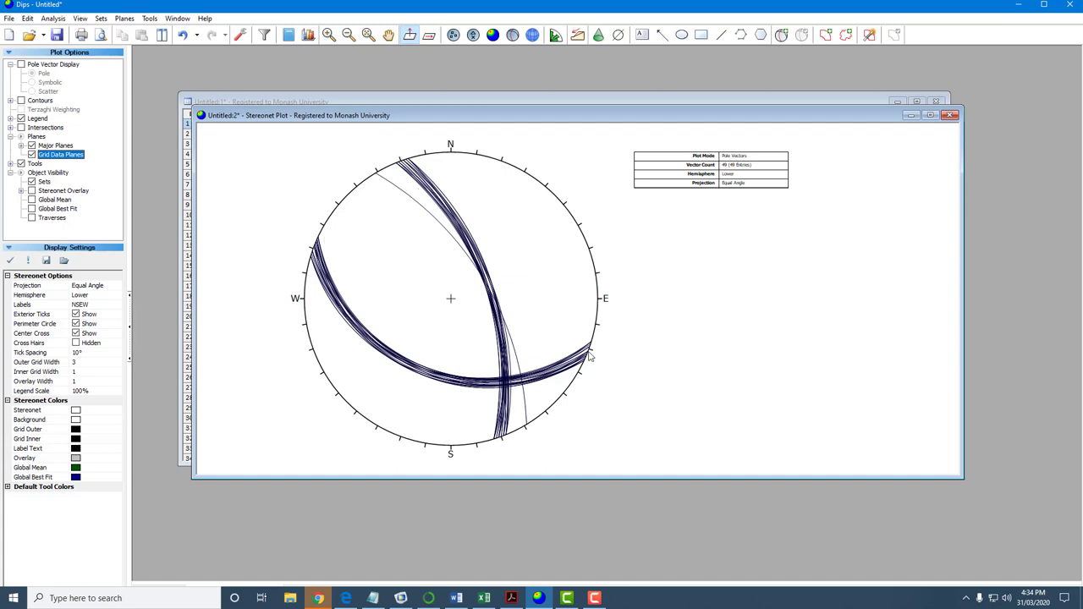
{"action": "left_click_drag", "start_coordinate": [512, 121], "coordinate": [569, 111]}
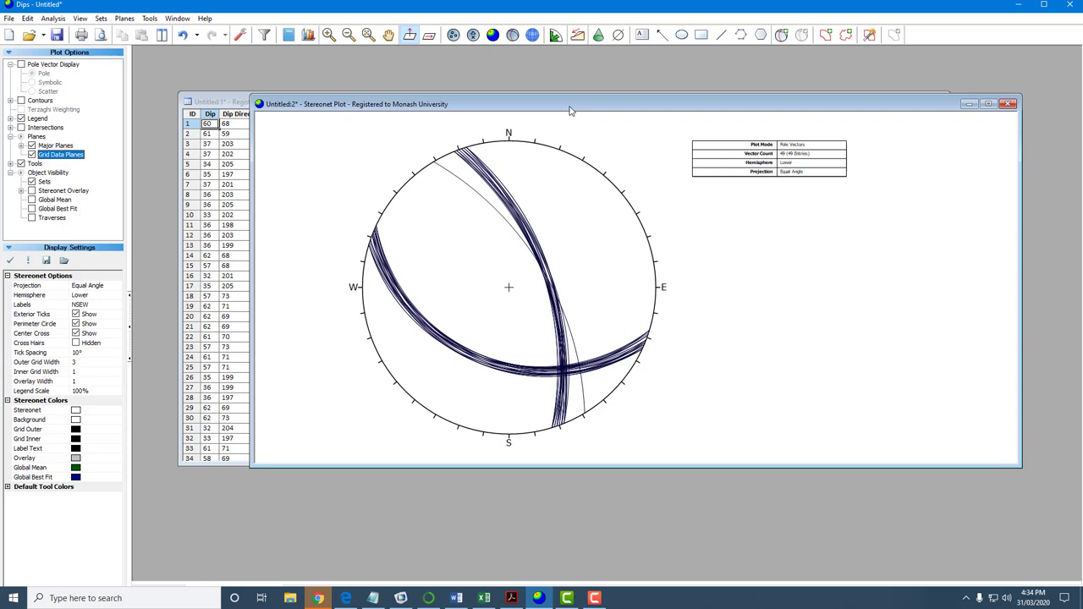
{"action": "left_click_drag", "start_coordinate": [570, 111], "coordinate": [599, 88]}
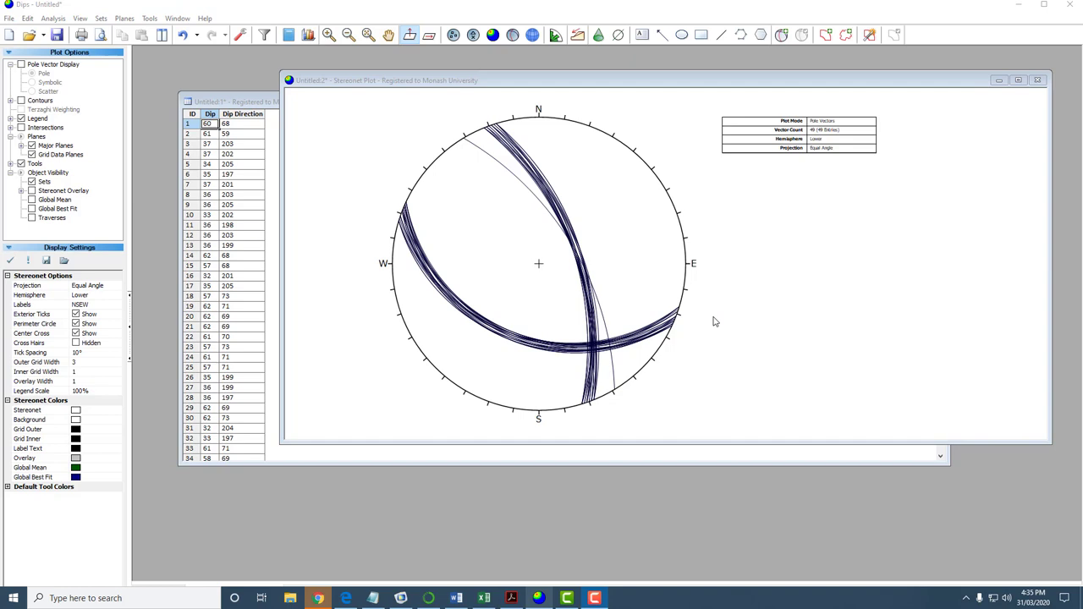
Step: Show poles instead of great circles, then window the western cluster as set 'plane 1'
{"action": "left_click", "coordinate": [453, 35]}
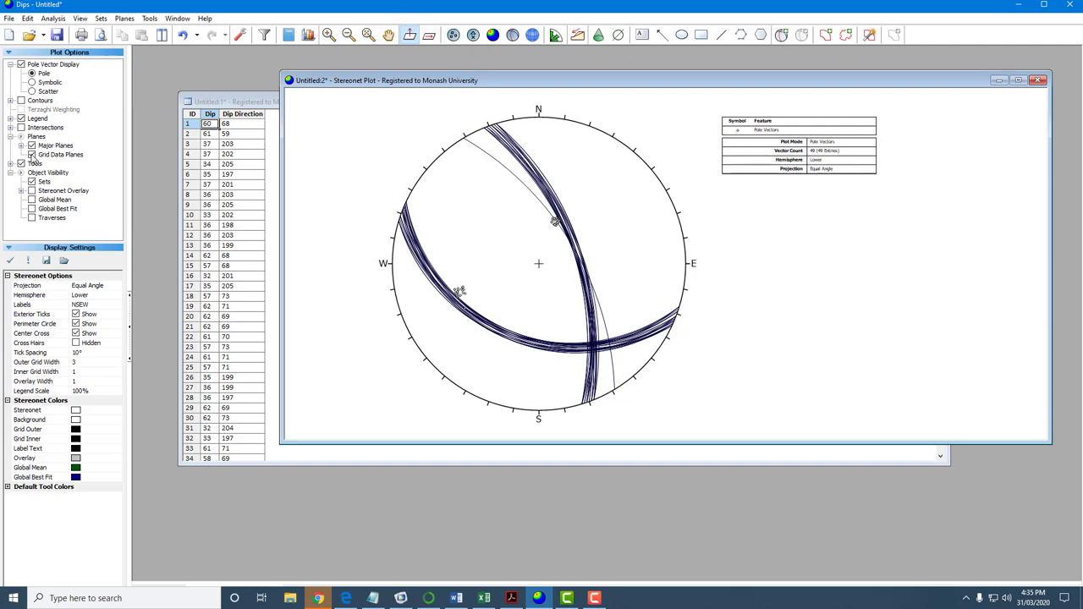
{"action": "left_click", "coordinate": [31, 155]}
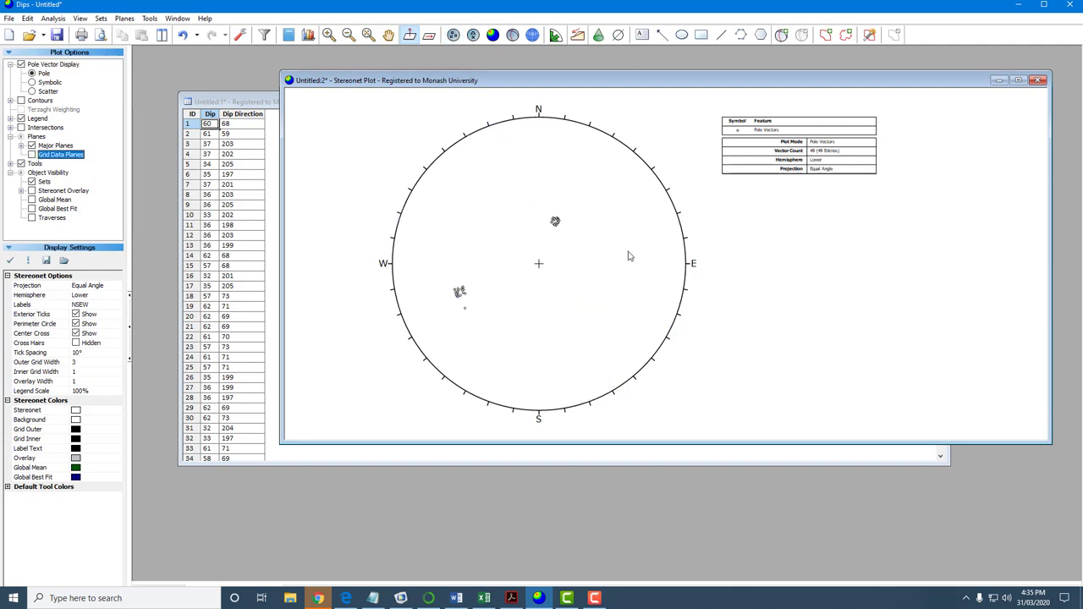
{"action": "left_click", "coordinate": [101, 18]}
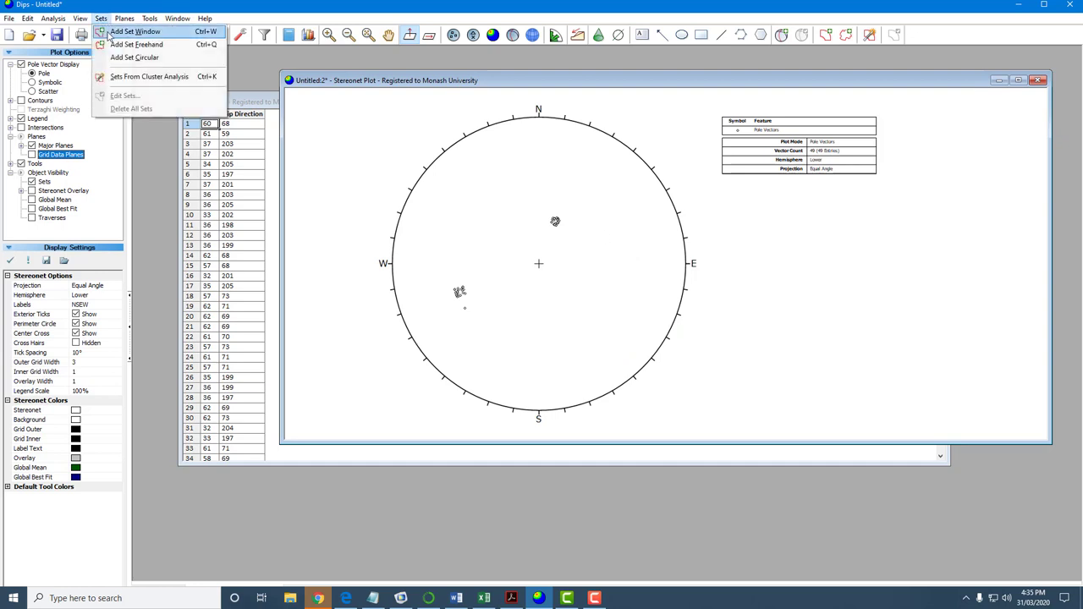
{"action": "left_click", "coordinate": [127, 31]}
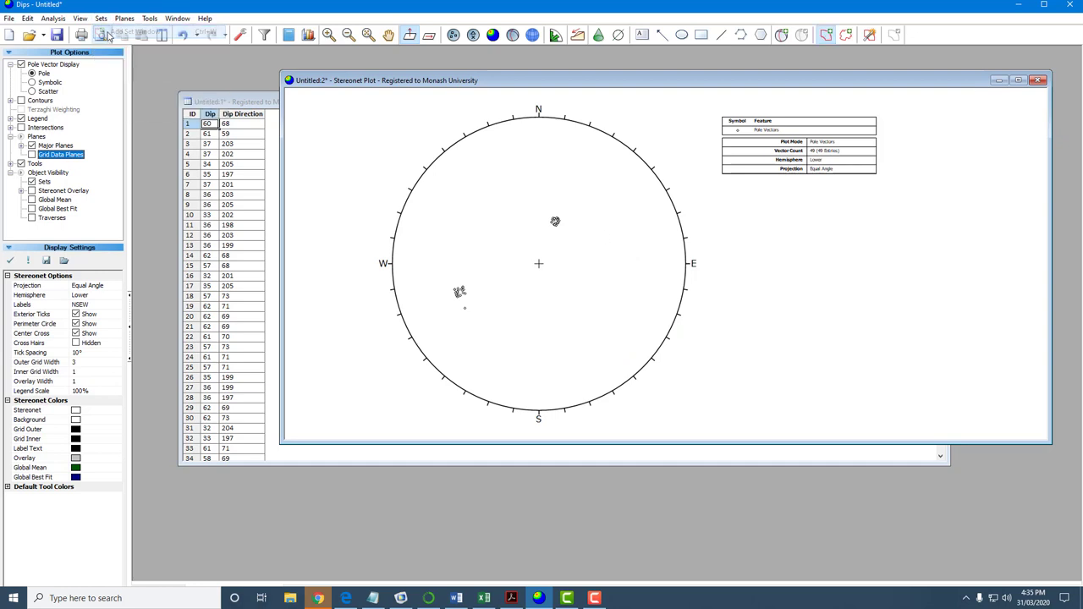
{"action": "left_click", "coordinate": [439, 274]}
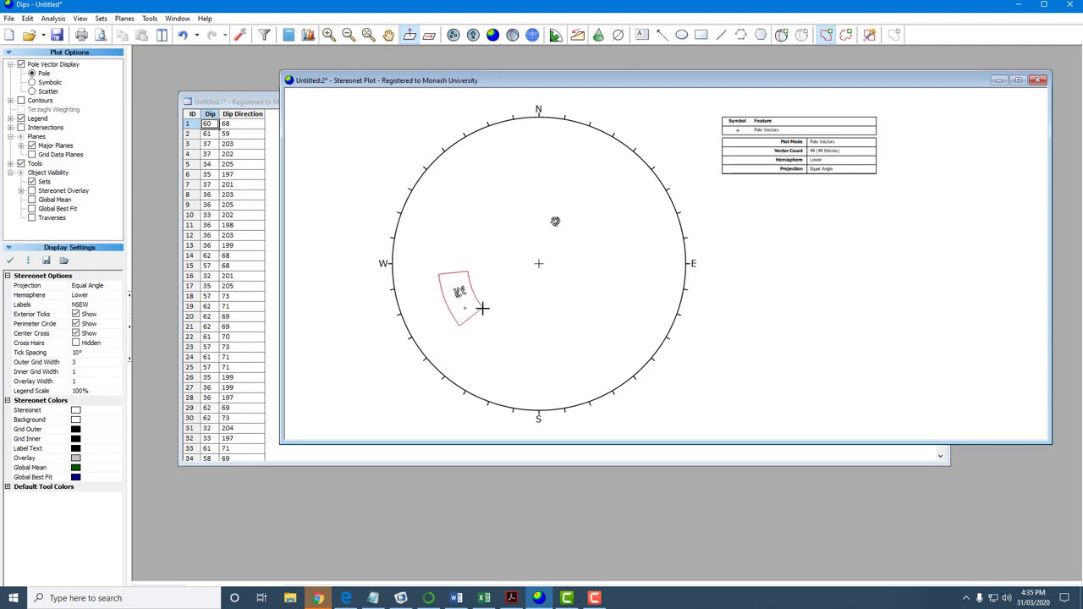
{"action": "left_click", "coordinate": [482, 308]}
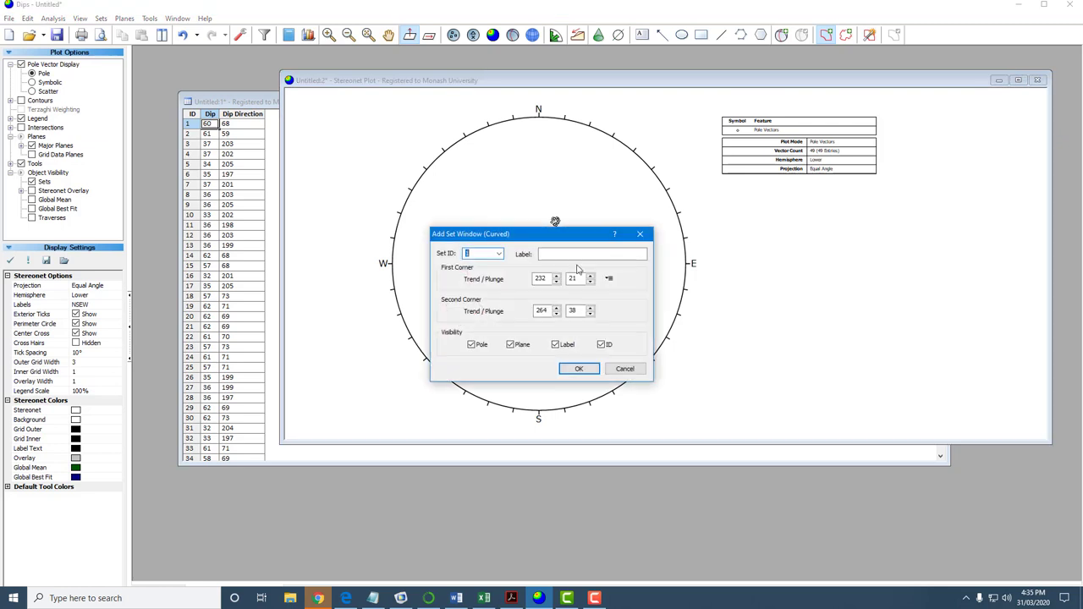
{"action": "left_click", "coordinate": [567, 255]}
{"action": "type", "text": "plane 1"}
{"action": "left_click", "coordinate": [577, 370]}
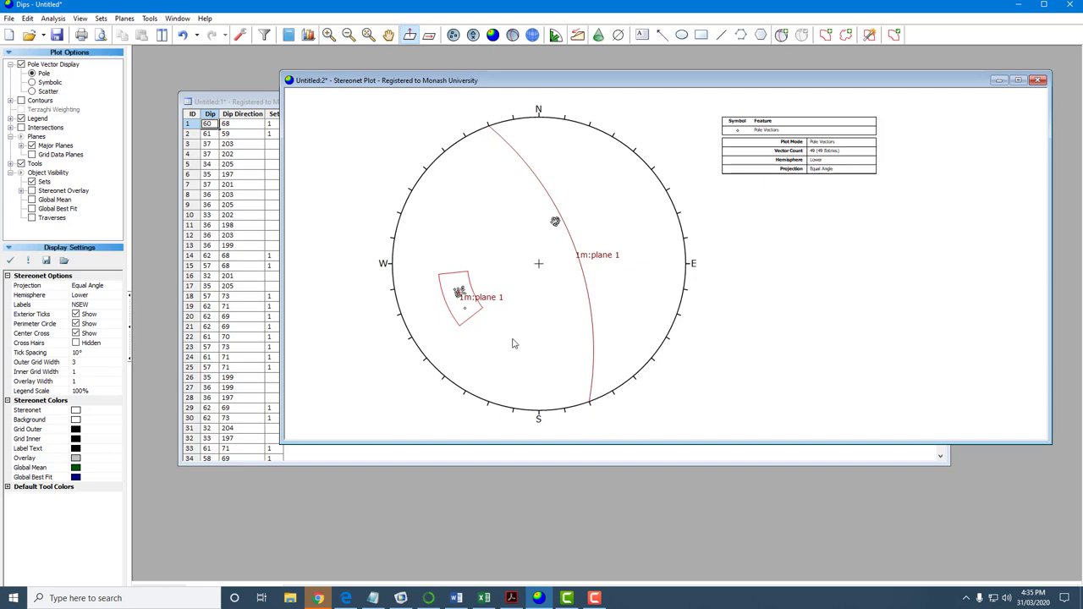
Step: Window the northern pole cluster as set 2, labelled 'plane 2'
{"action": "left_click", "coordinate": [101, 19]}
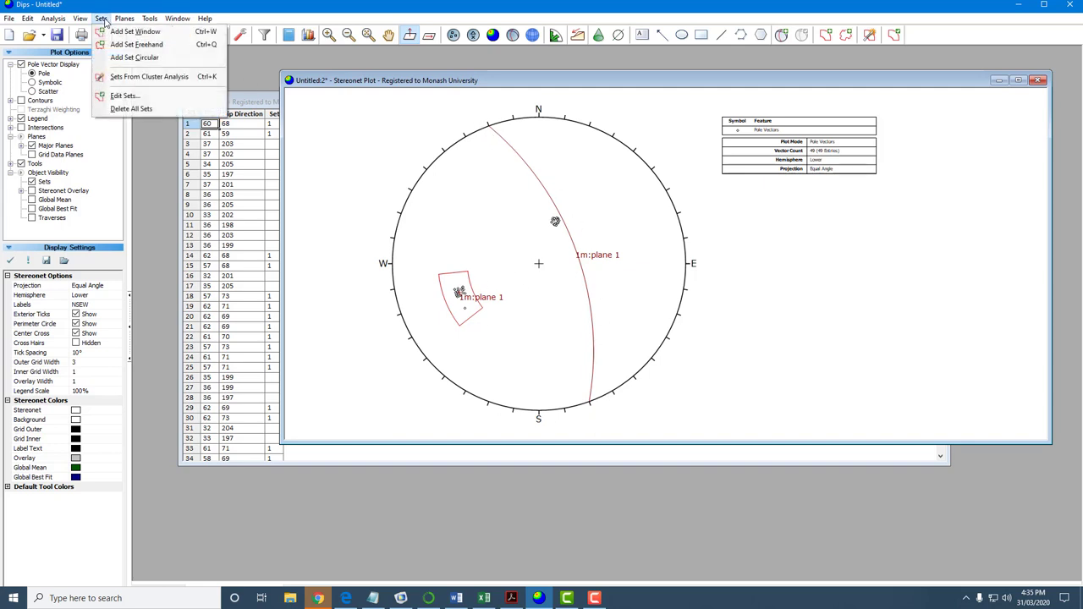
{"action": "left_click", "coordinate": [119, 32]}
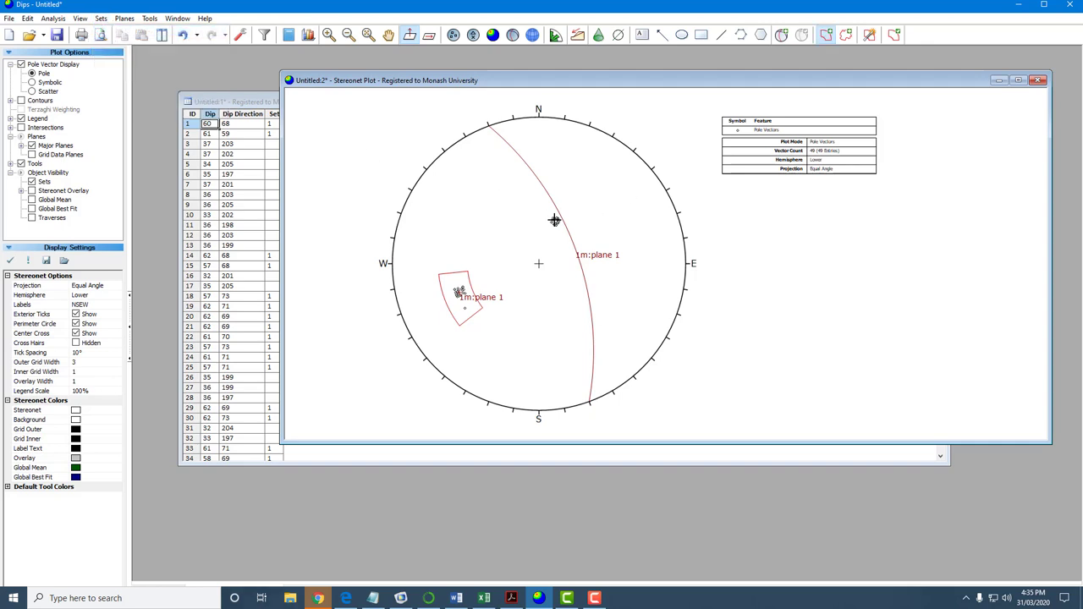
{"action": "left_click", "coordinate": [539, 205]}
{"action": "left_click", "coordinate": [559, 244]}
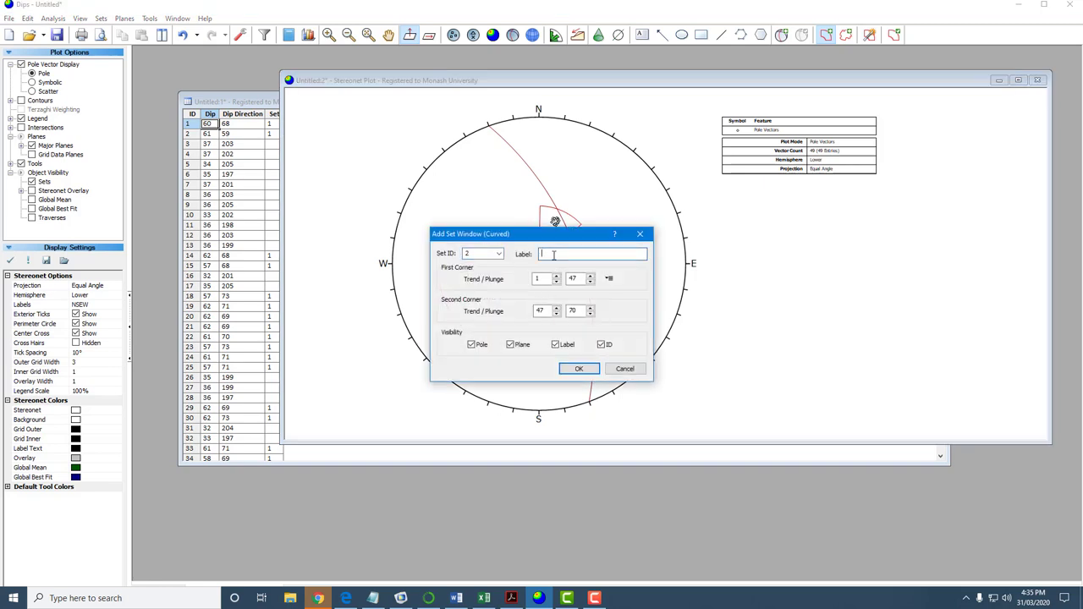
{"action": "type", "text": "plane 2"}
{"action": "left_click", "coordinate": [581, 373]}
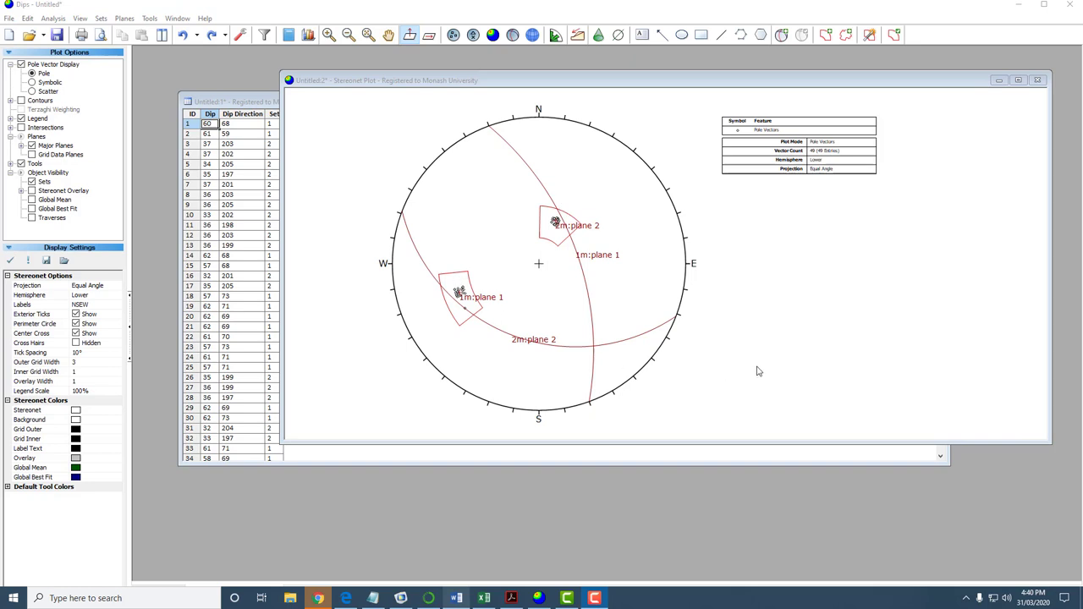
Step: Add the mean set planes to the legend and set orientation format to Dip / Dip Direction
{"action": "right_click", "coordinate": [829, 154]}
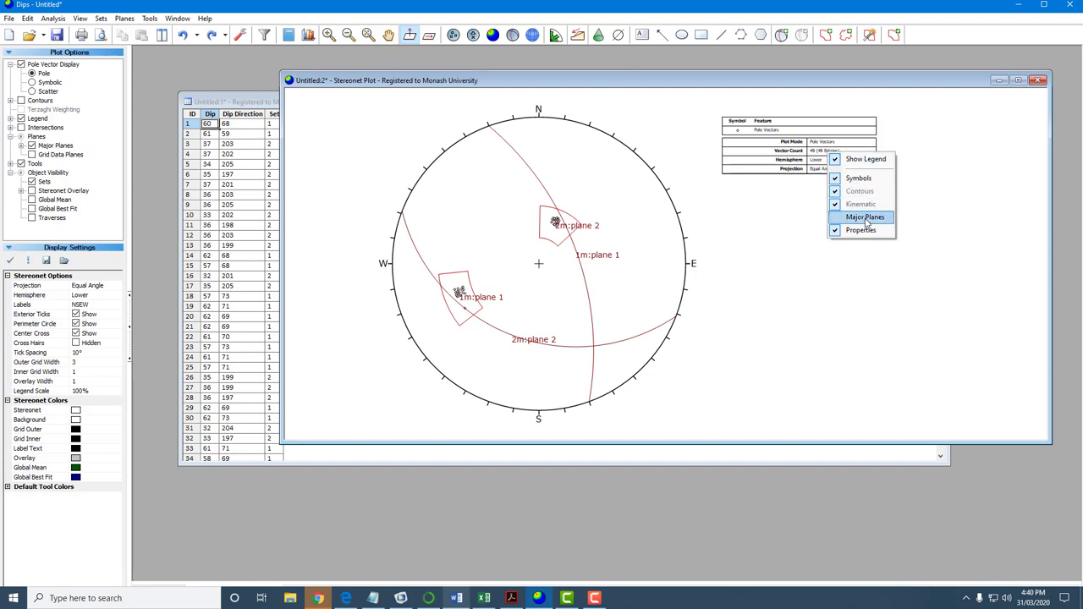
{"action": "left_click", "coordinate": [865, 218]}
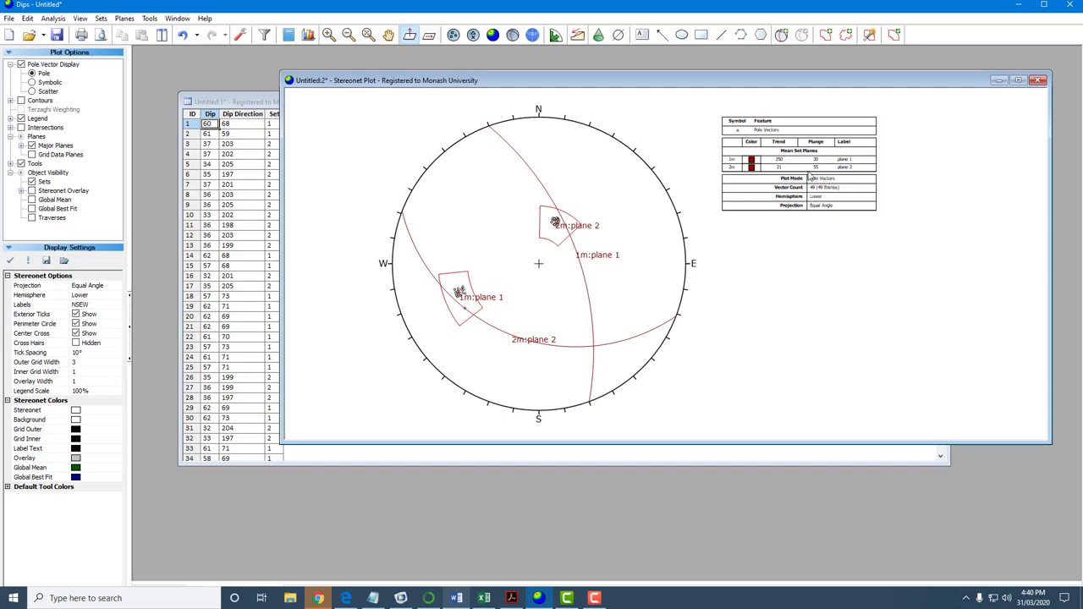
{"action": "left_click", "coordinate": [52, 18]}
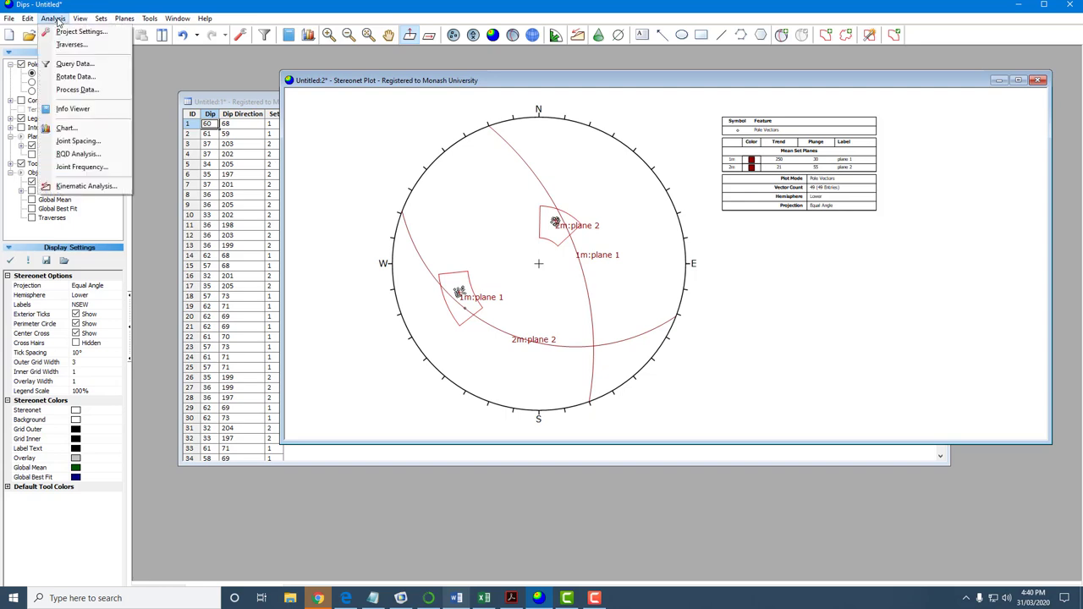
{"action": "left_click", "coordinate": [61, 36]}
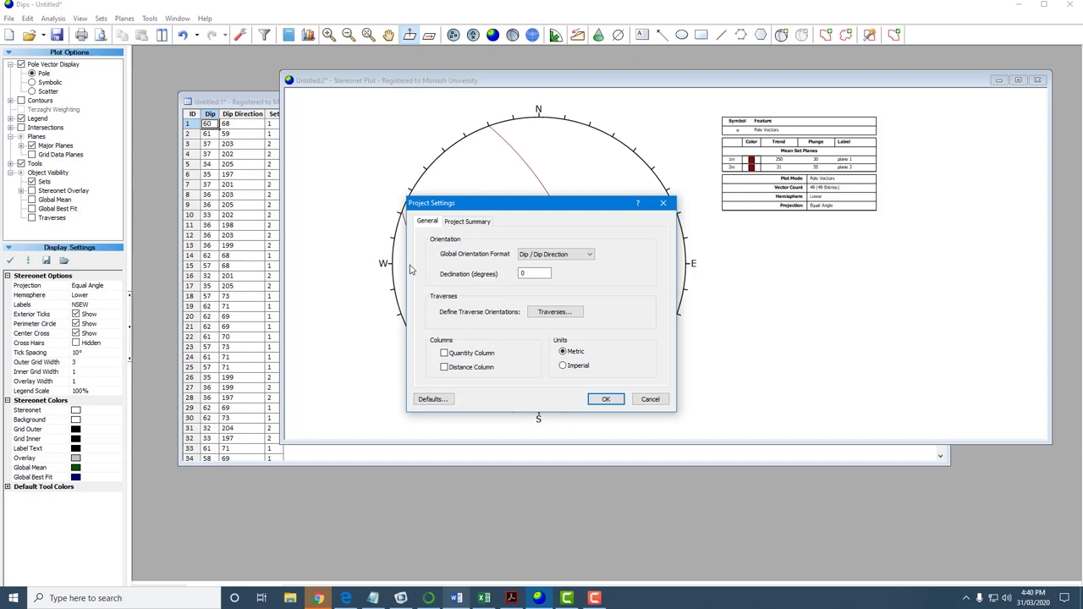
{"action": "left_click", "coordinate": [554, 255]}
{"action": "left_click", "coordinate": [567, 266]}
{"action": "left_click", "coordinate": [607, 400]}
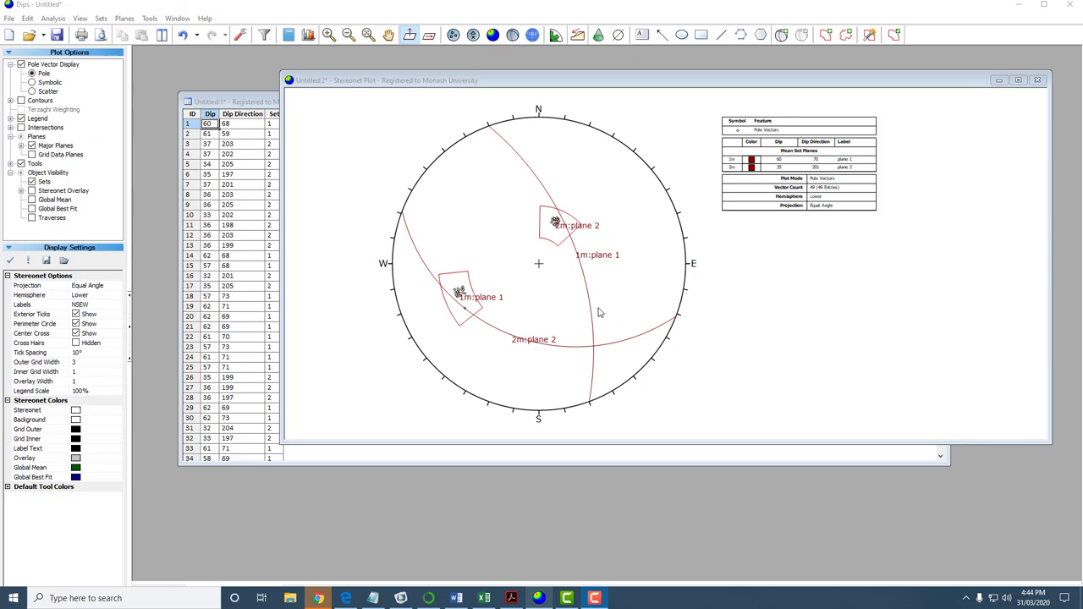
Step: Start the Line from Two Planes intersection calculator tool
{"action": "mouse_move", "coordinate": [590, 311]}
{"action": "mouse_move", "coordinate": [537, 346]}
{"action": "mouse_move", "coordinate": [595, 350]}
{"action": "left_click", "coordinate": [149, 19]}
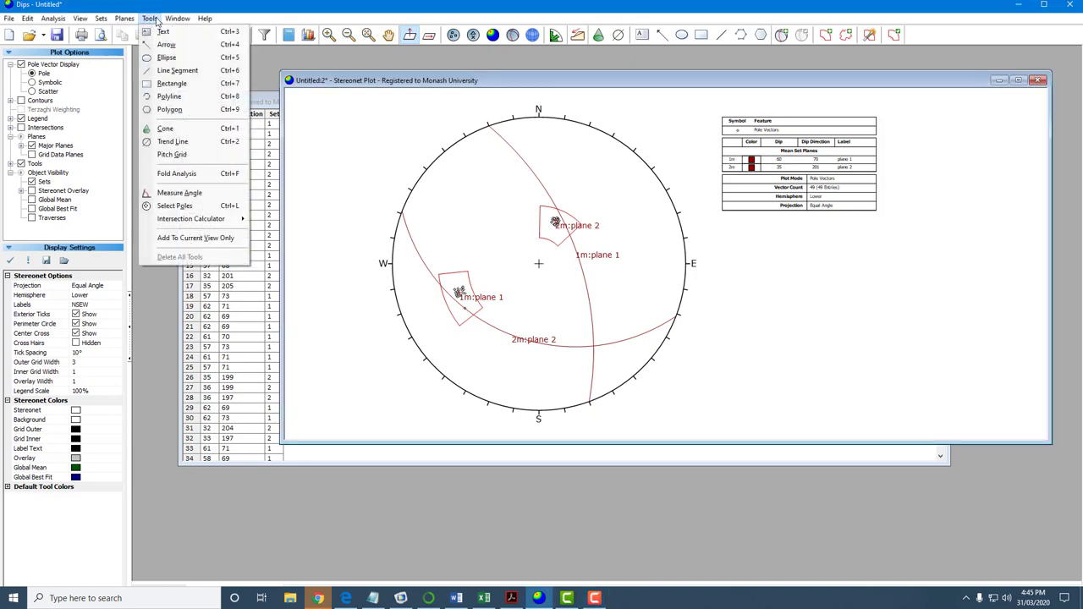
{"action": "mouse_move", "coordinate": [179, 226]}
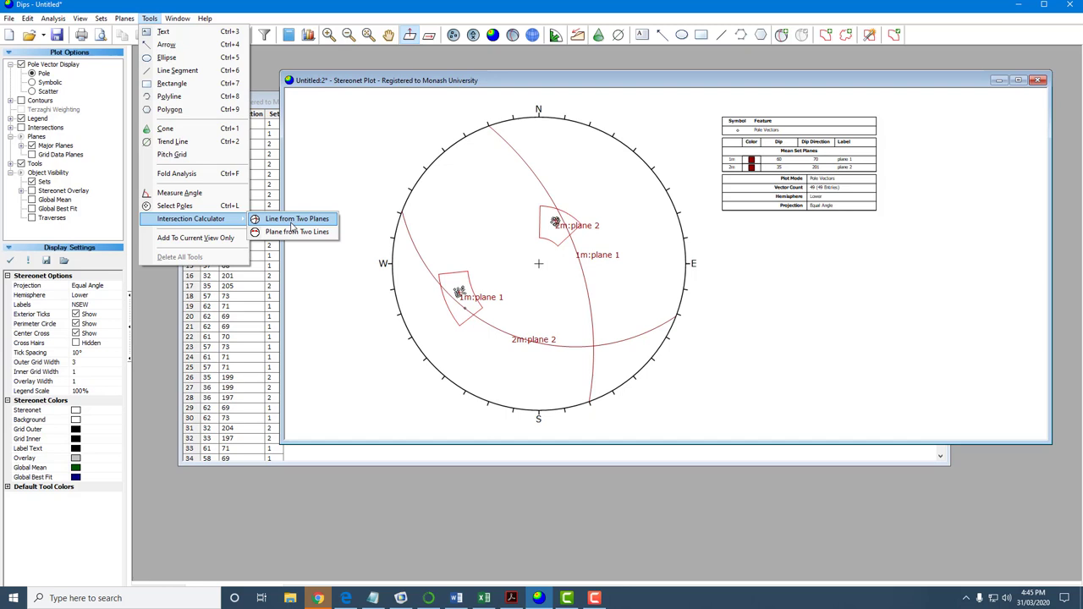
{"action": "left_click", "coordinate": [292, 220]}
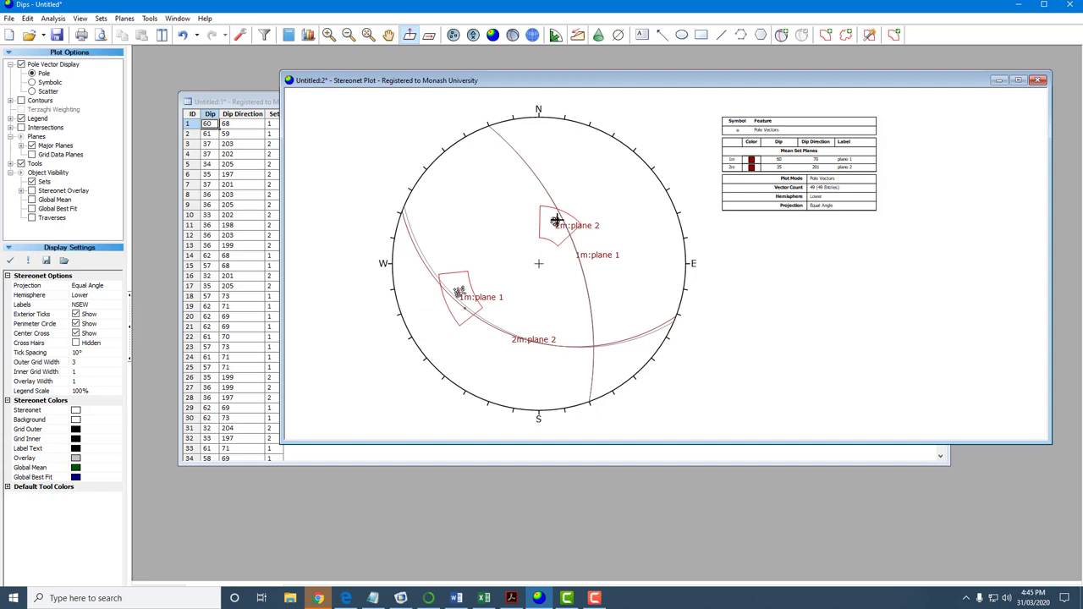
Step: Enter planes 60/70 and 35/201 and plot their intersection line, trend 146, plunge 22
{"action": "left_click", "coordinate": [554, 222]}
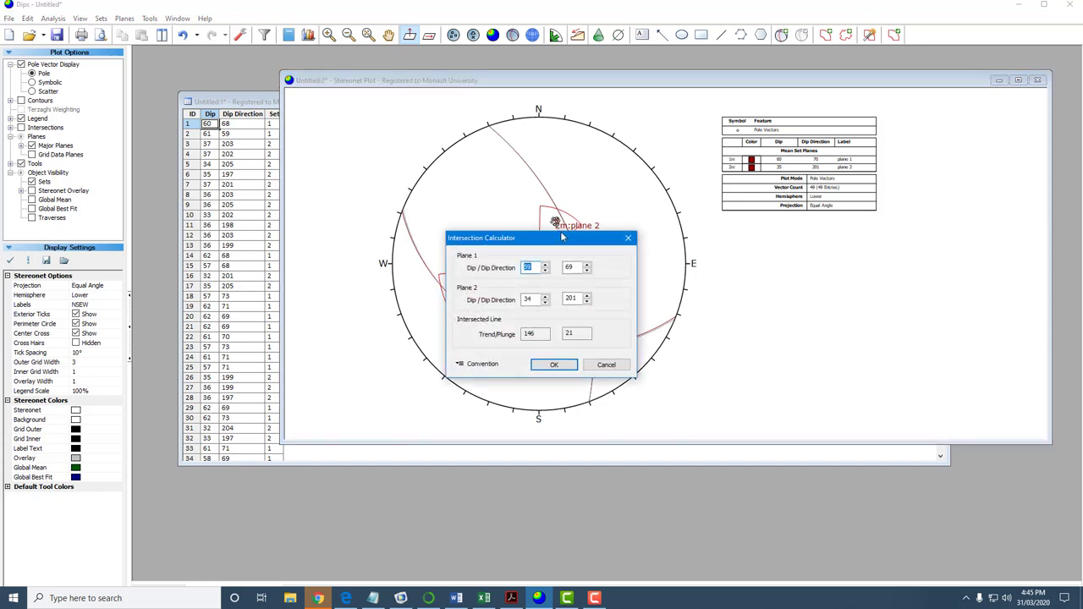
{"action": "left_click_drag", "start_coordinate": [561, 230], "coordinate": [800, 250]}
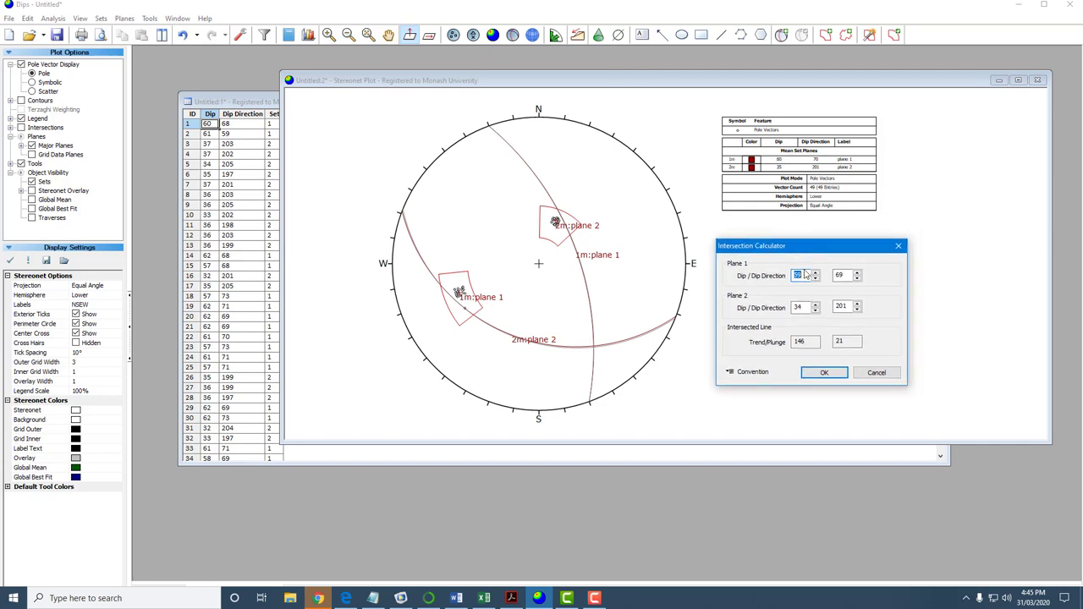
{"action": "type", "text": "60"}
{"action": "double_click", "coordinate": [839, 275]}
{"action": "type", "text": "70"}
{"action": "double_click", "coordinate": [794, 308]}
{"action": "type", "text": "35"}
{"action": "left_click_drag", "start_coordinate": [816, 247], "coordinate": [815, 235]}
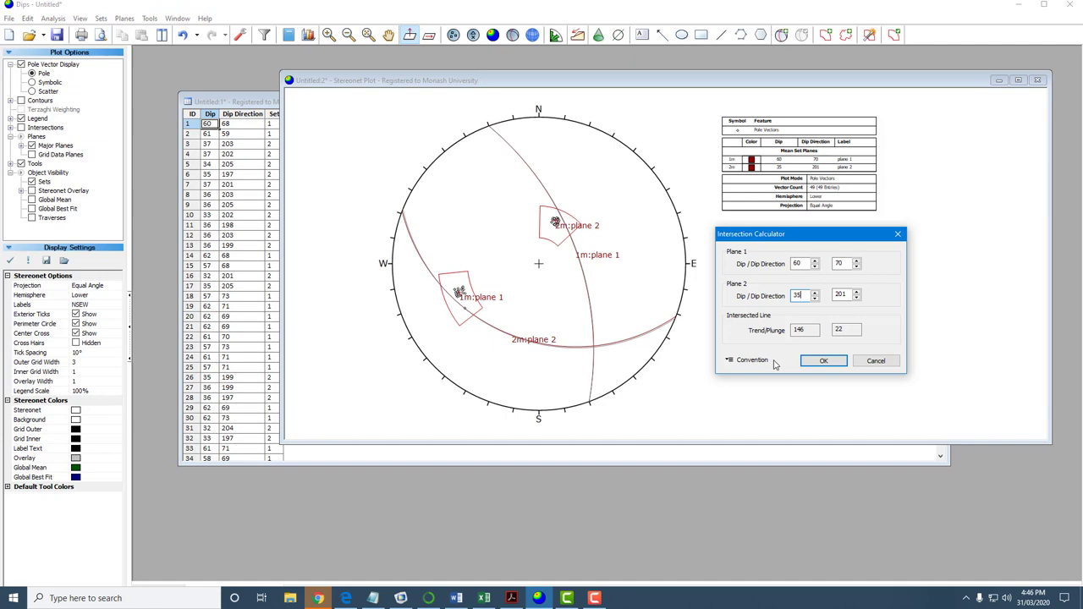
{"action": "left_click_drag", "start_coordinate": [826, 242], "coordinate": [827, 242]}
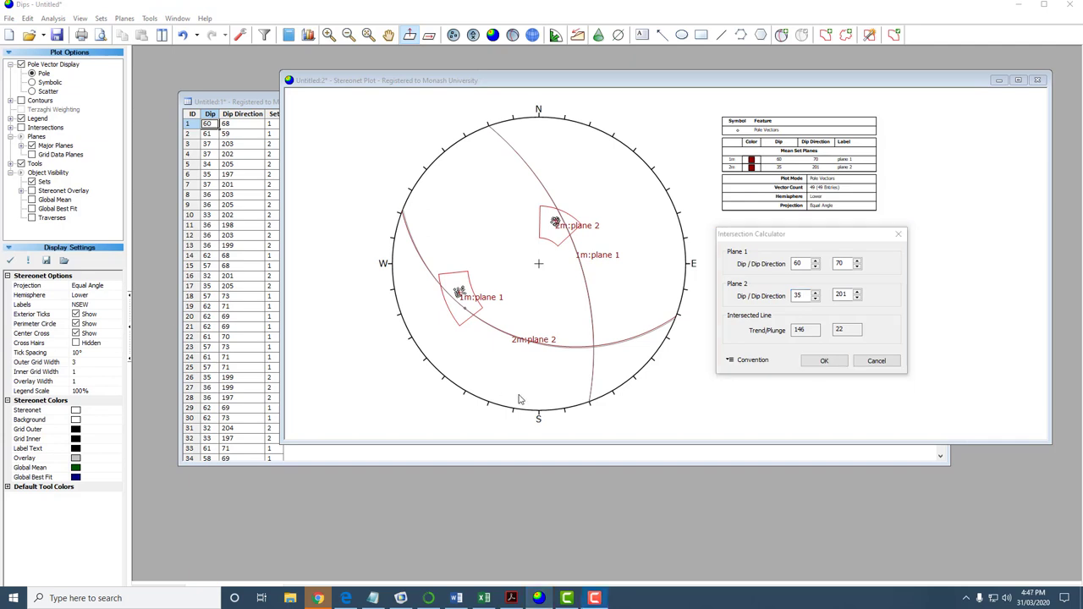
{"action": "left_click", "coordinate": [825, 364]}
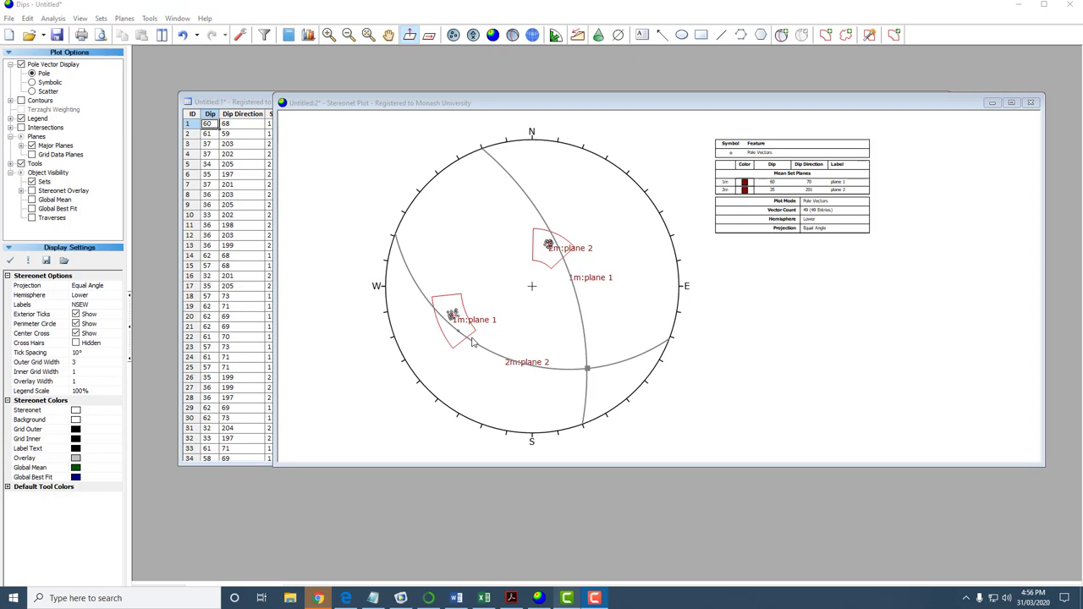
Step: Display dip vectors instead of poles and open the Kinematic Analysis settings
{"action": "left_click", "coordinate": [429, 37]}
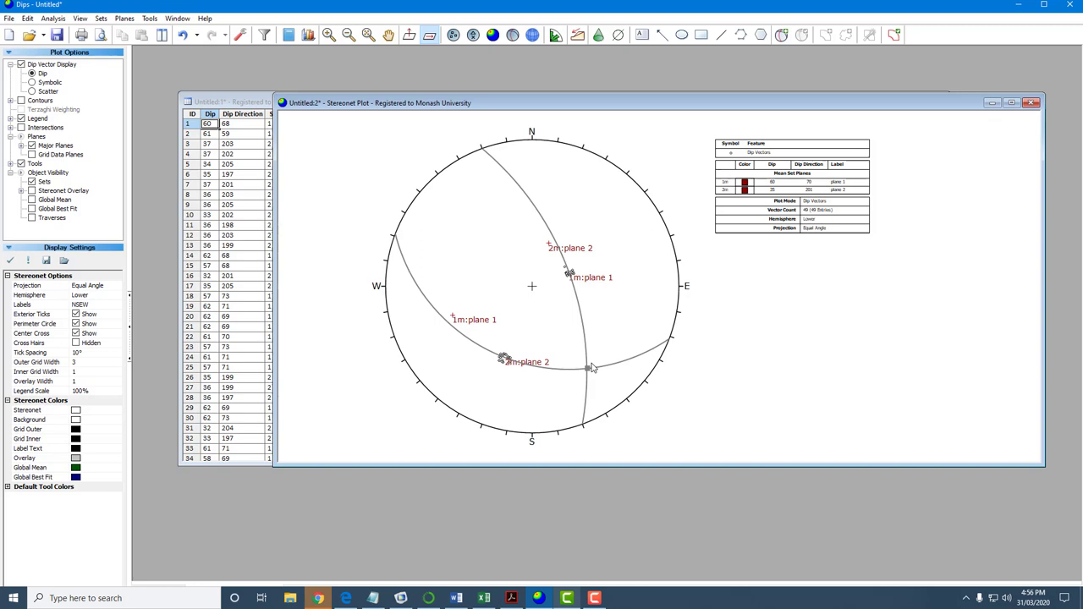
{"action": "left_click", "coordinate": [56, 18]}
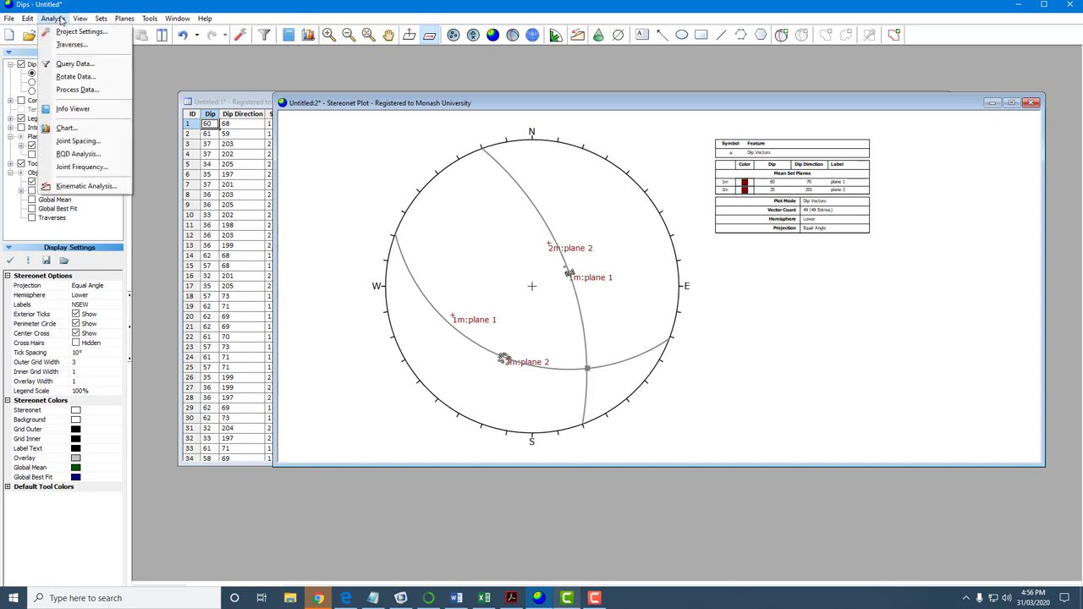
{"action": "left_click", "coordinate": [85, 187]}
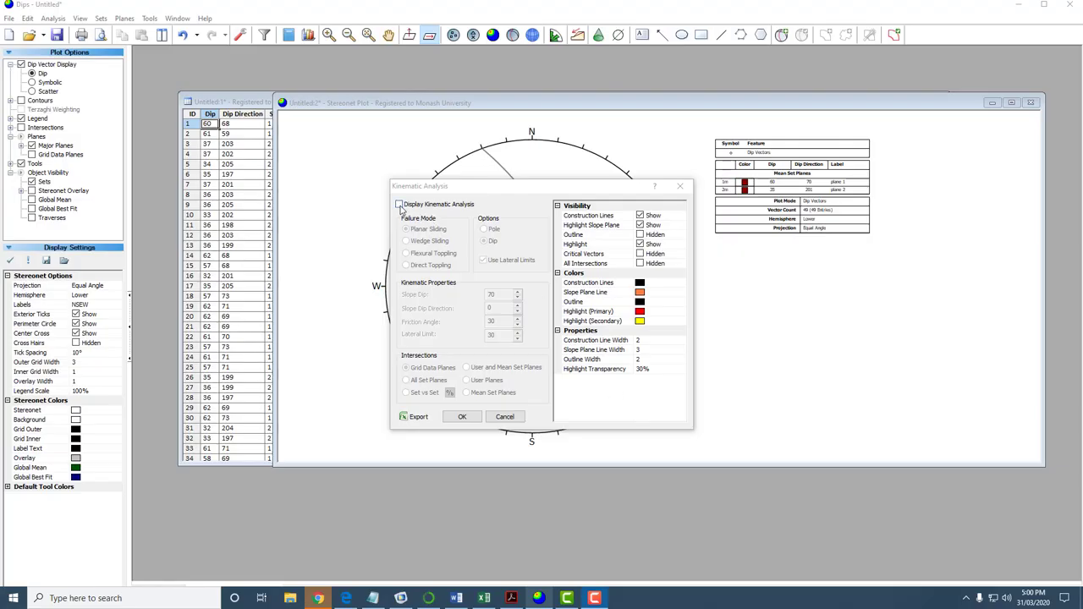
Step: Show the planar sliding overlay for a 70/000 slope with 30° friction and lateral limits
{"action": "left_click", "coordinate": [400, 204]}
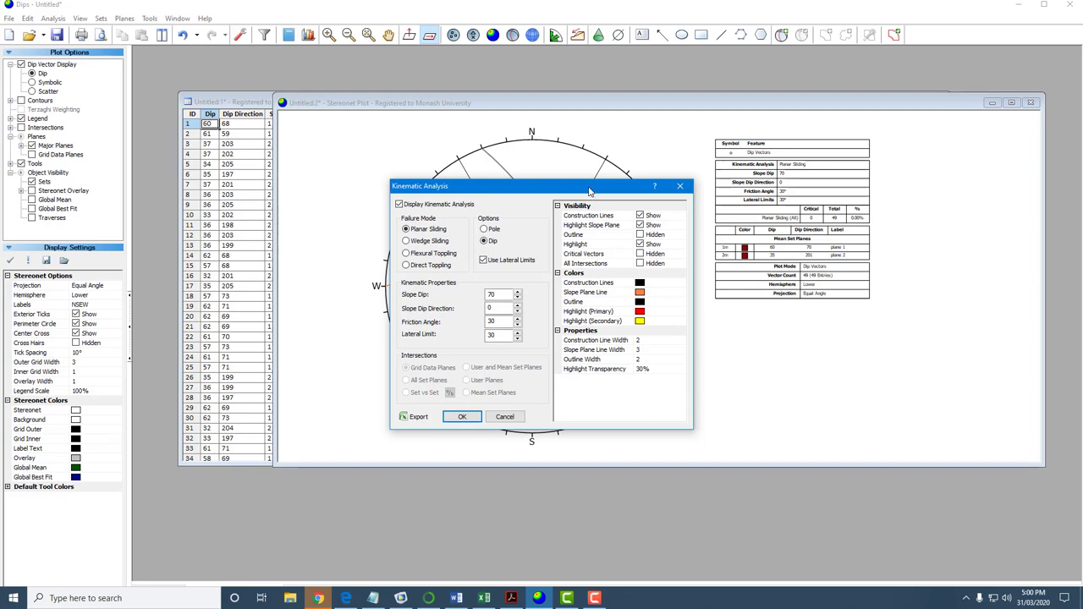
{"action": "left_click_drag", "start_coordinate": [590, 191], "coordinate": [263, 185]}
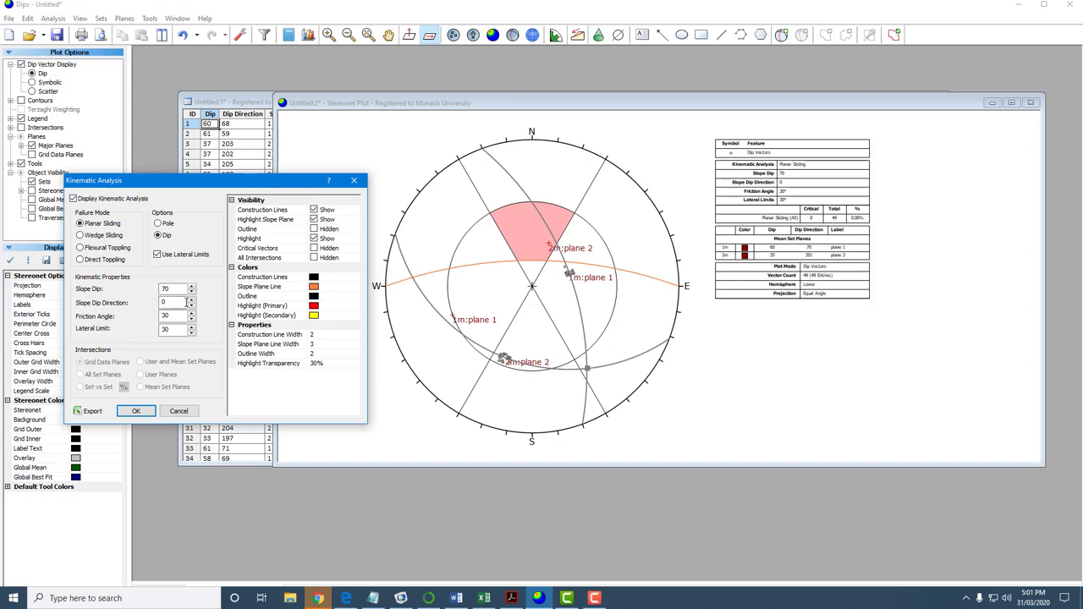
Step: Set the slope to dip 60° toward 090, making 7 of 49 vectors critical
{"action": "double_click", "coordinate": [186, 302]}
{"action": "type", "text": "90"}
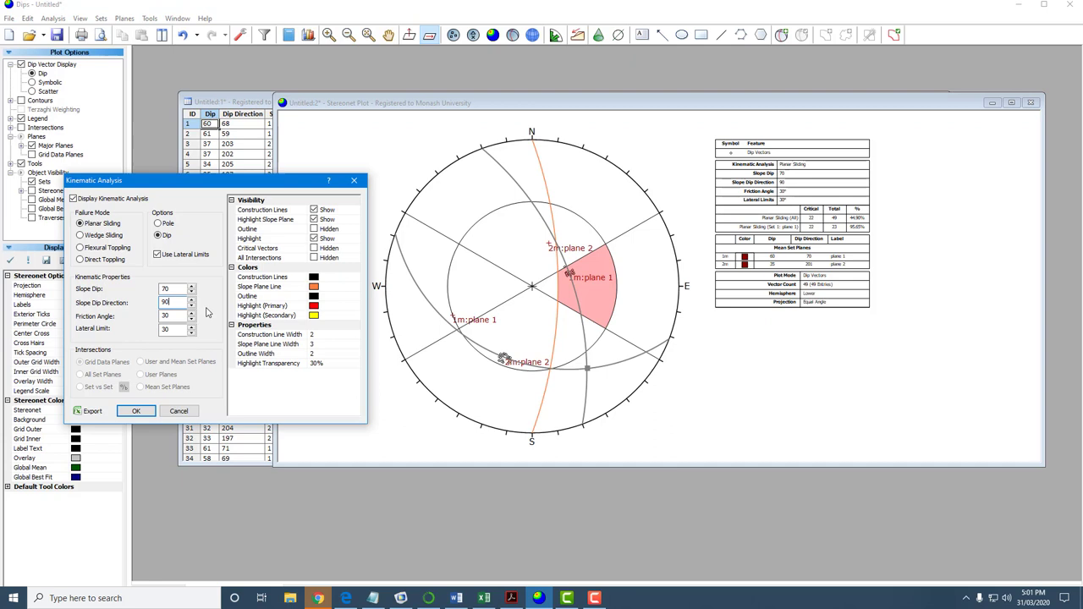
{"action": "double_click", "coordinate": [178, 289]}
{"action": "type", "text": "60"}
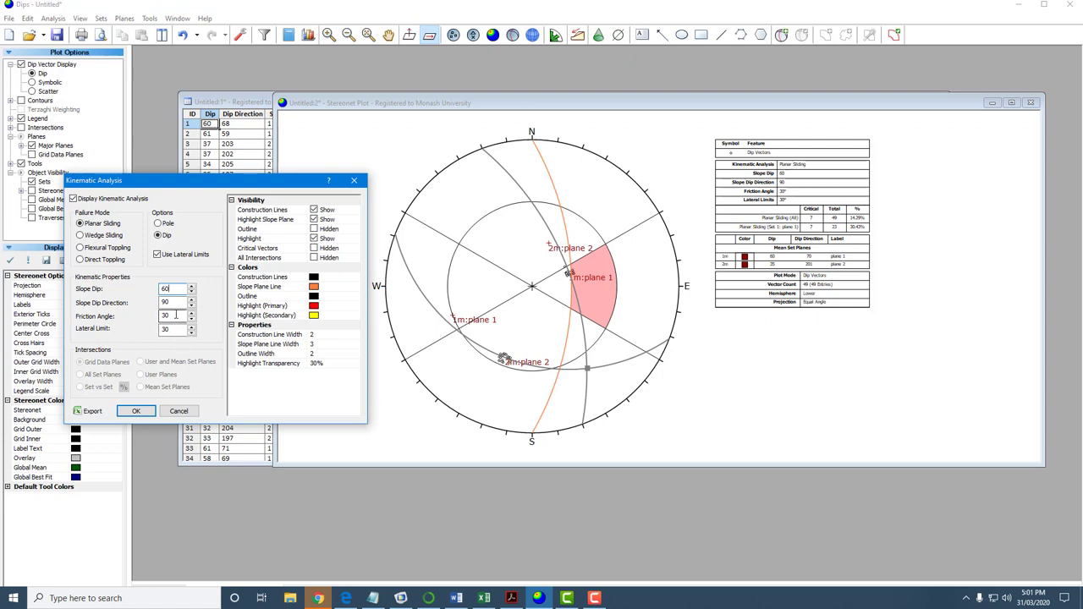
{"action": "left_click_drag", "start_coordinate": [233, 186], "coordinate": [212, 152]}
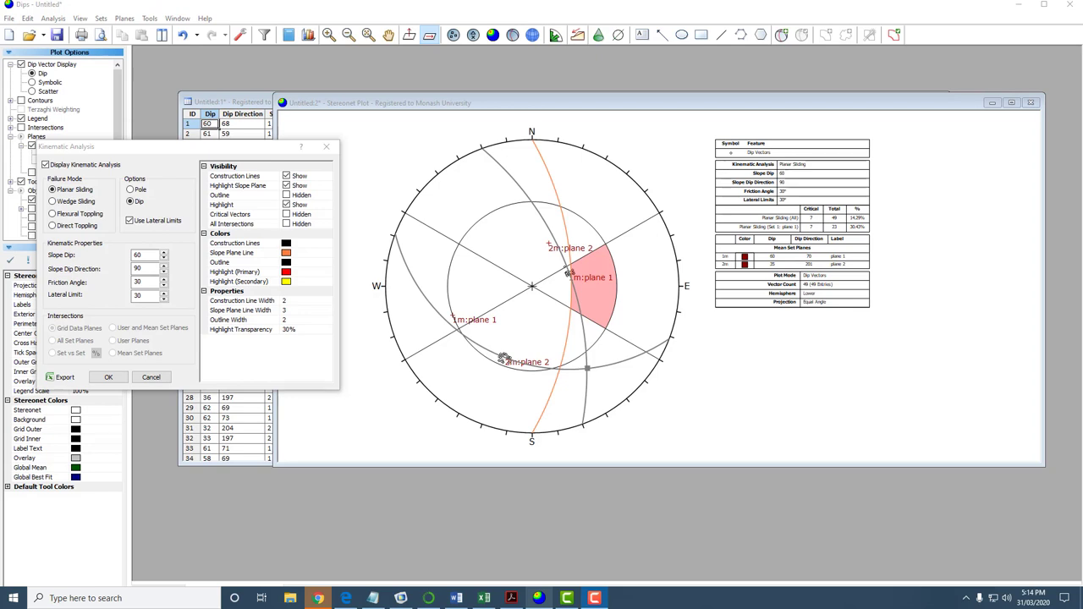
Step: Change the slope dip to 55°, leaving 0 of 49 vectors critical
{"action": "left_click", "coordinate": [164, 257]}
{"action": "left_click", "coordinate": [167, 254]}
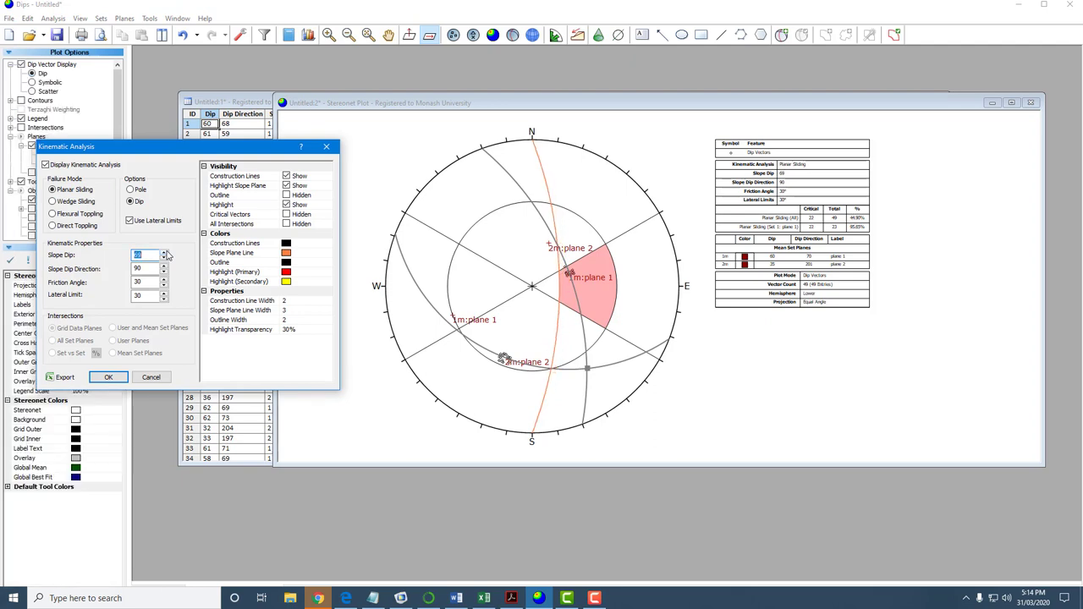
{"action": "left_click", "coordinate": [167, 255]}
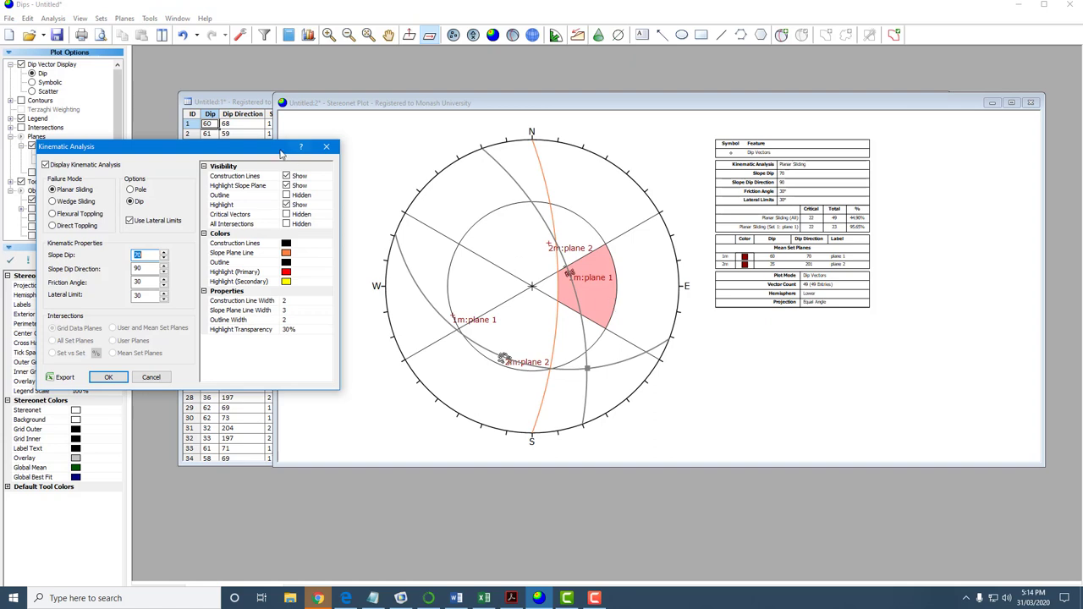
{"action": "left_click_drag", "start_coordinate": [264, 152], "coordinate": [284, 148]}
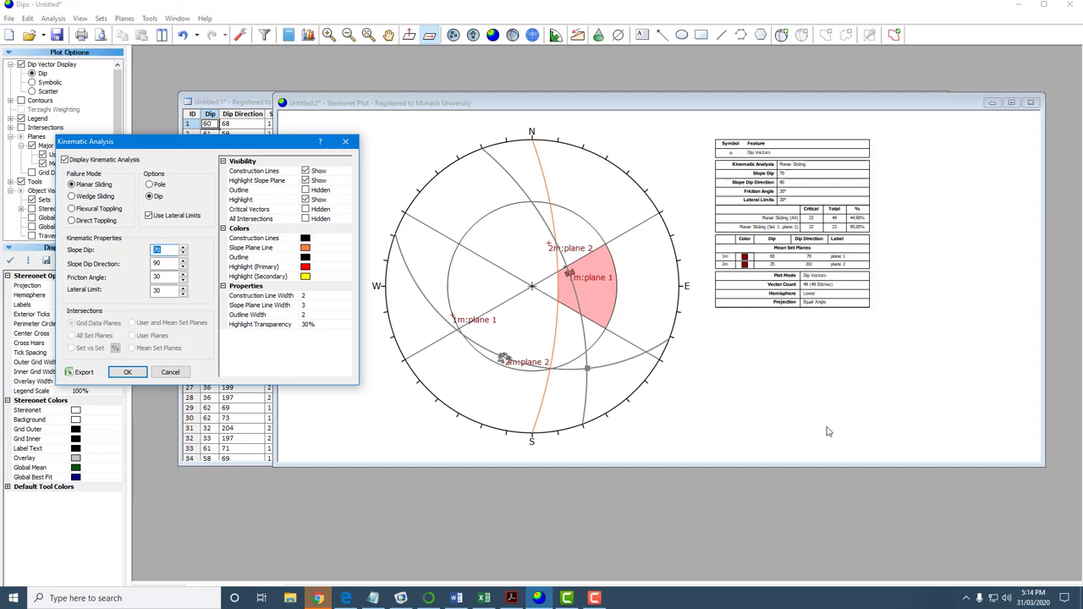
{"action": "type", "text": "60"}
{"action": "key", "text": "BackSpace"}
{"action": "key", "text": "BackSpace"}
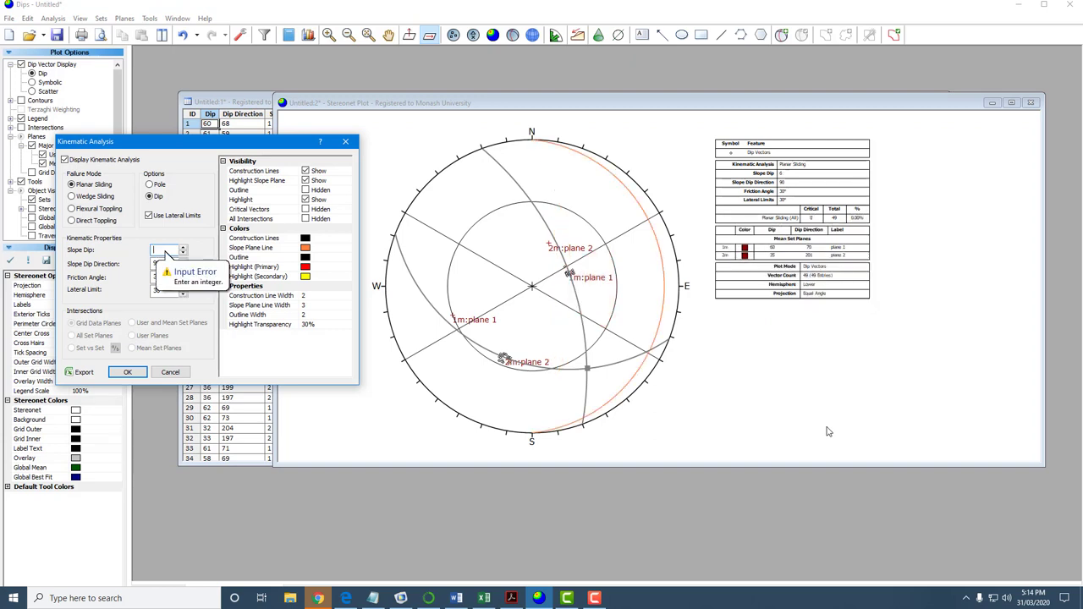
{"action": "type", "text": "55"}
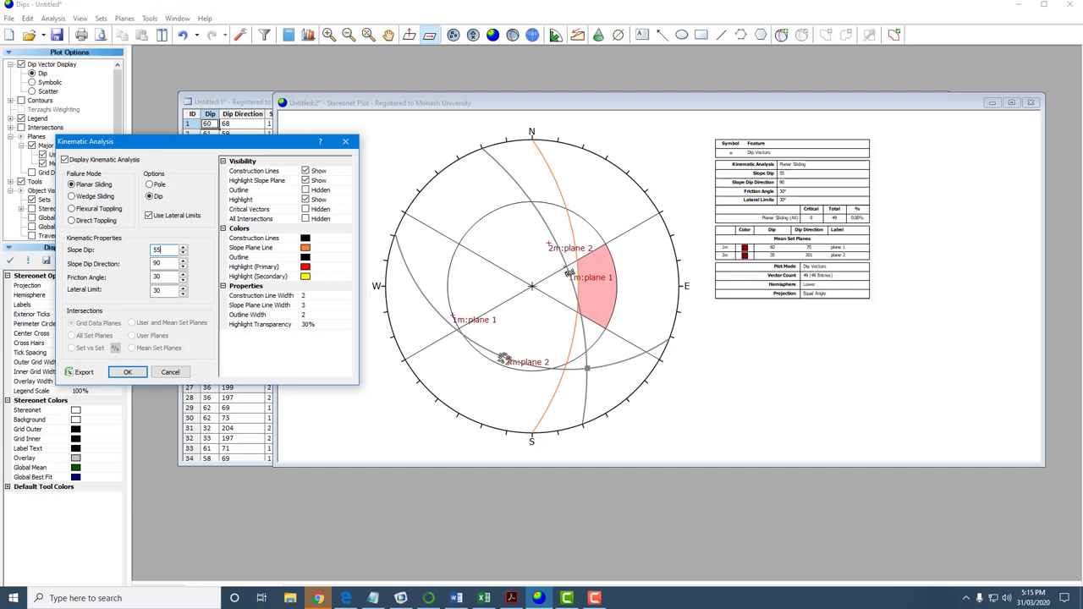
Step: Switch to Wedge Sliding with a 70° slope dipping toward 180
{"action": "left_click_drag", "start_coordinate": [118, 148], "coordinate": [125, 146]}
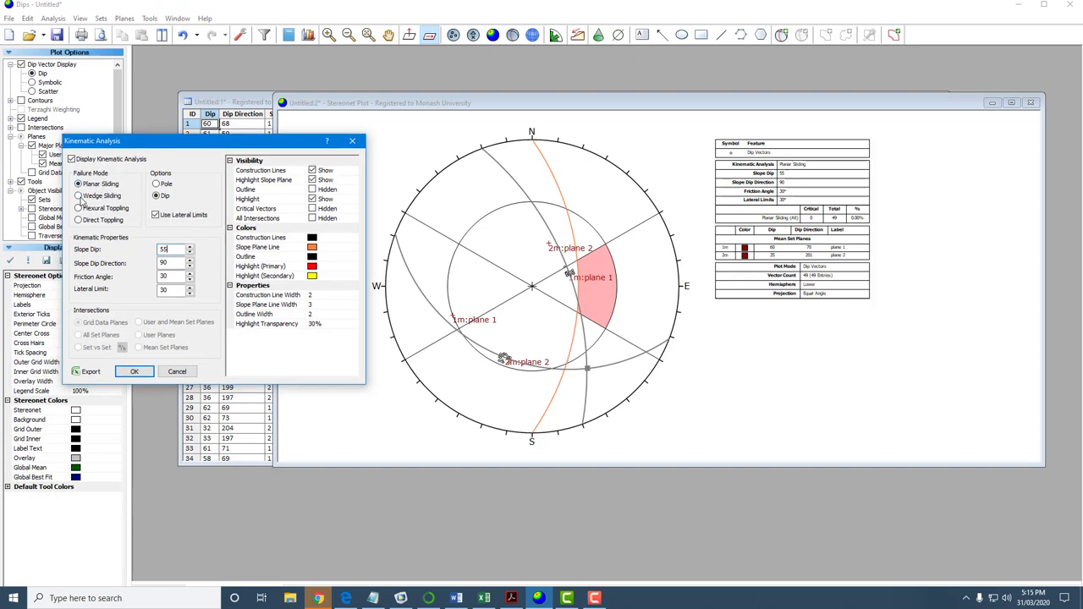
{"action": "left_click", "coordinate": [78, 197]}
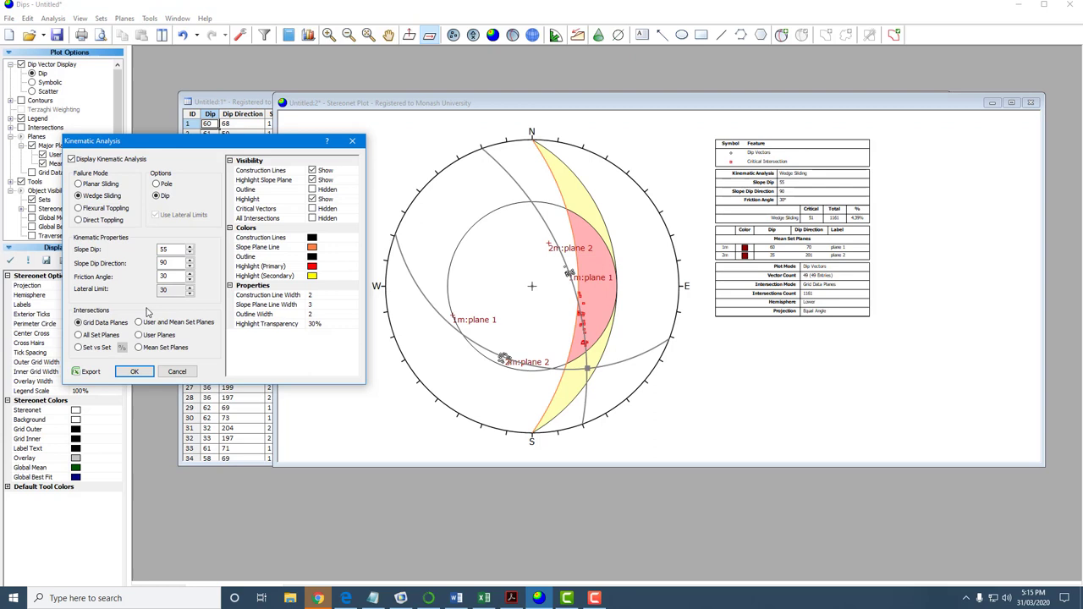
{"action": "double_click", "coordinate": [172, 248]}
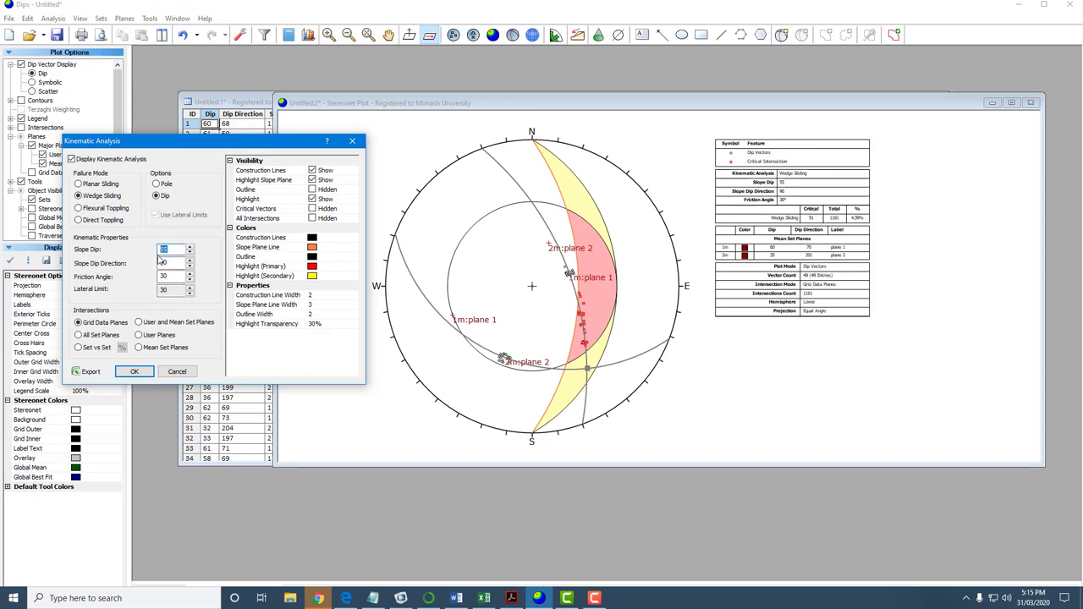
{"action": "type", "text": "70"}
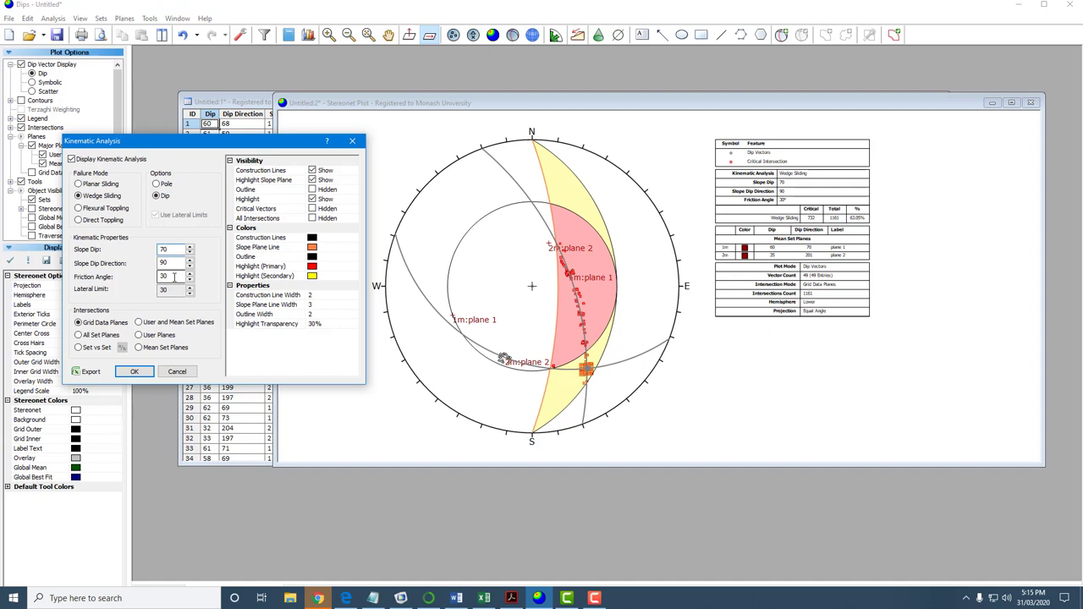
{"action": "key", "text": "Tab"}
{"action": "type", "text": "180"}
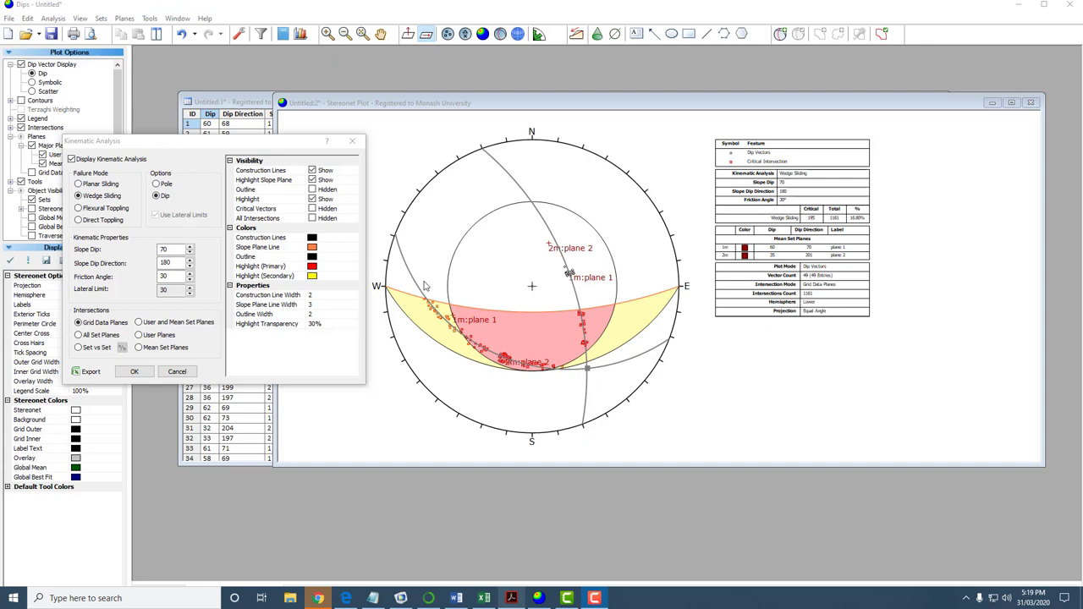
Step: Use Mean Set Planes intersections, giving one intersection with none critical
{"action": "left_click", "coordinate": [129, 143]}
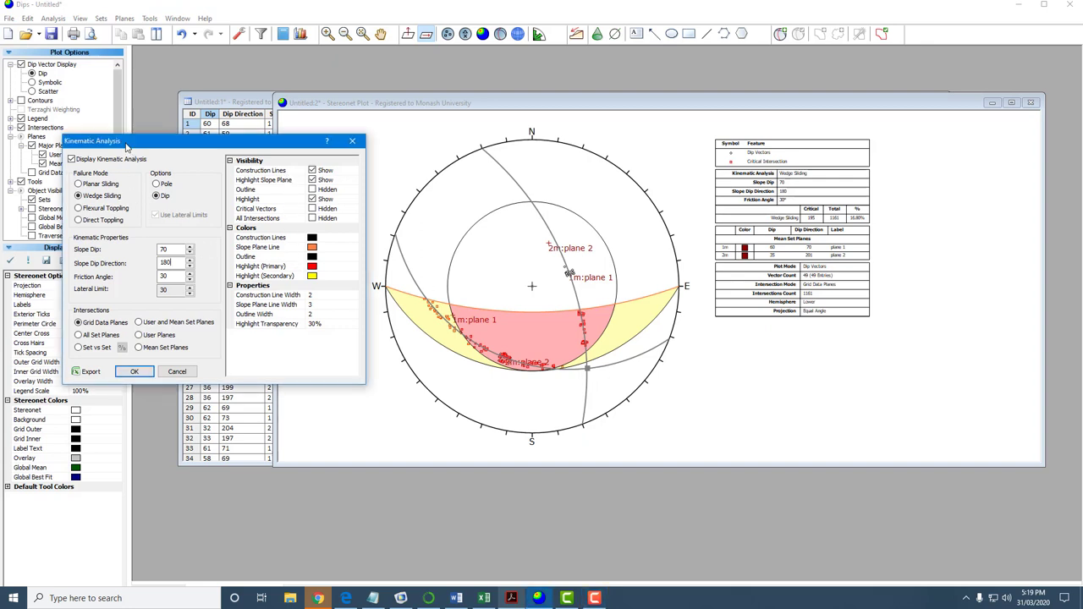
{"action": "left_click", "coordinate": [140, 347]}
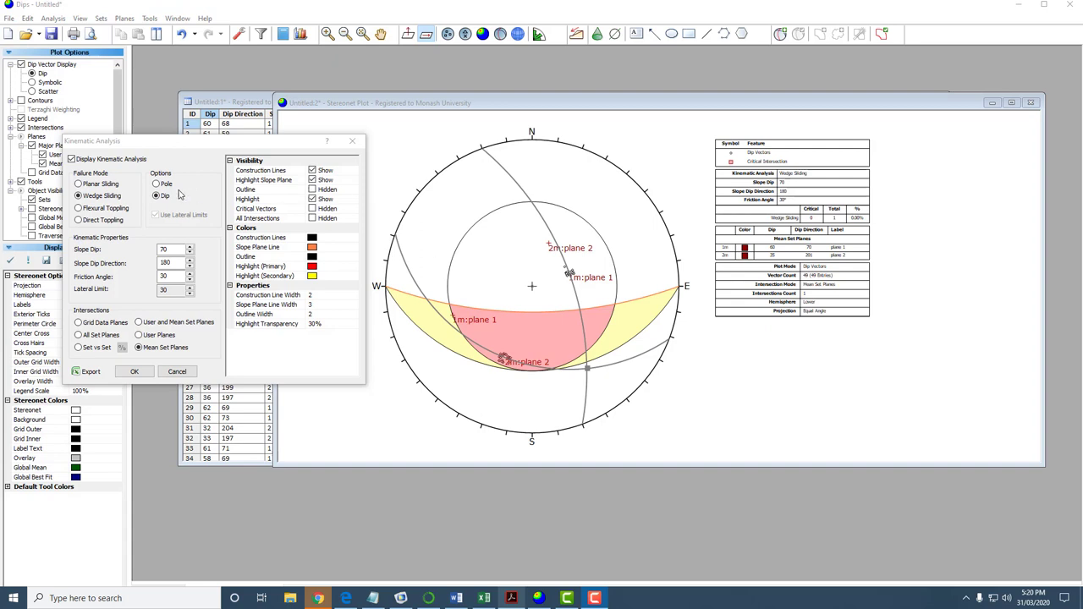
Step: Switch the failure mode back to Planar Sliding and close the Stereonet Plot window
{"action": "left_click", "coordinate": [81, 185]}
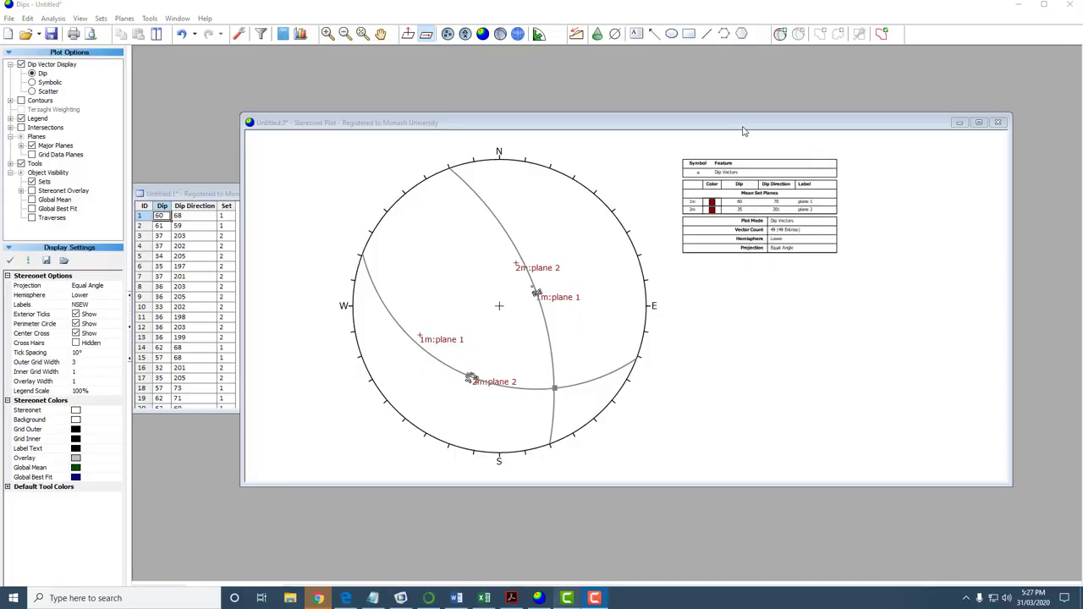
{"action": "left_click_drag", "start_coordinate": [744, 129], "coordinate": [773, 126]}
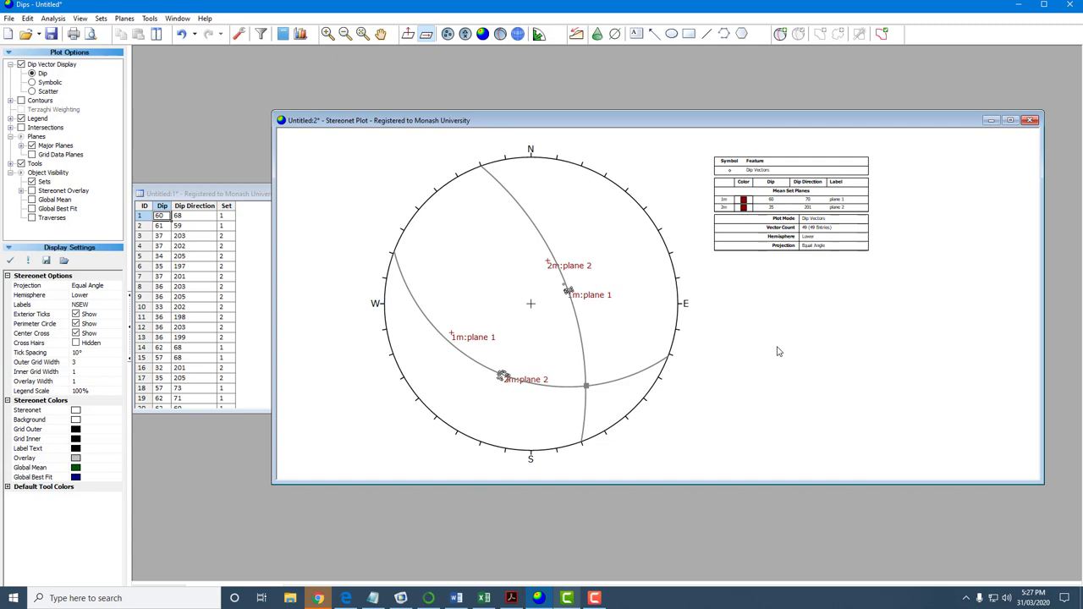
{"action": "left_click", "coordinate": [1031, 120]}
{"action": "left_click_drag", "start_coordinate": [428, 199], "coordinate": [488, 194]}
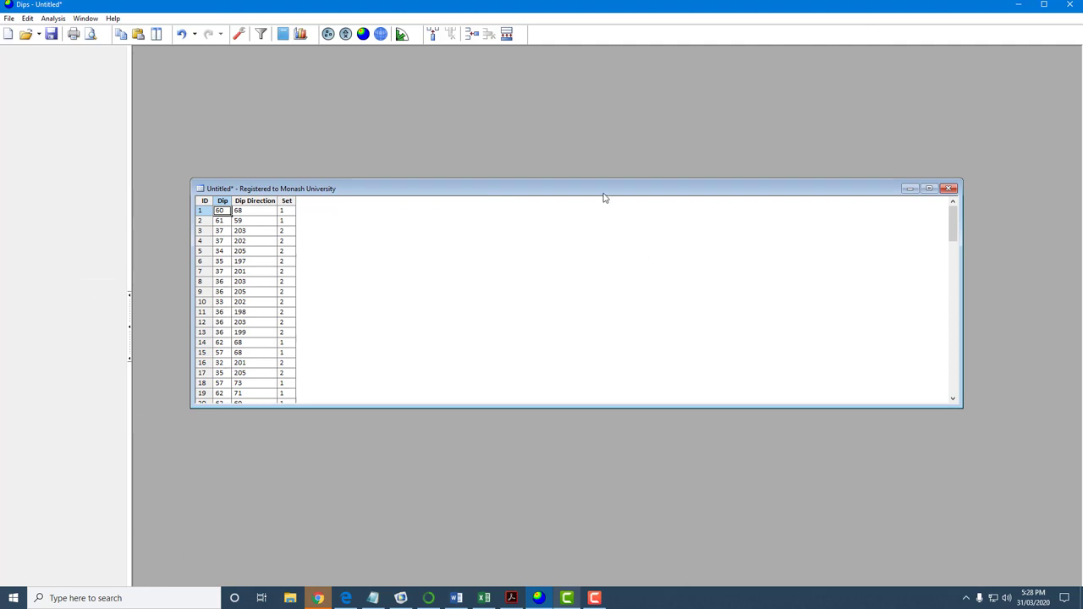
{"action": "left_click", "coordinate": [381, 34]}
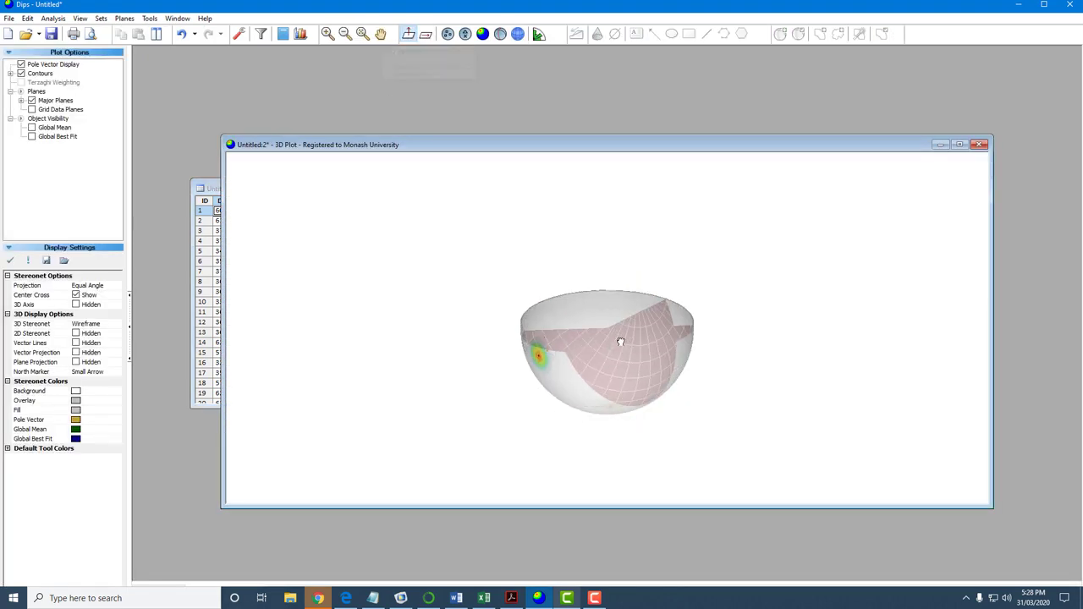
{"action": "left_click_drag", "start_coordinate": [620, 341], "coordinate": [608, 386]}
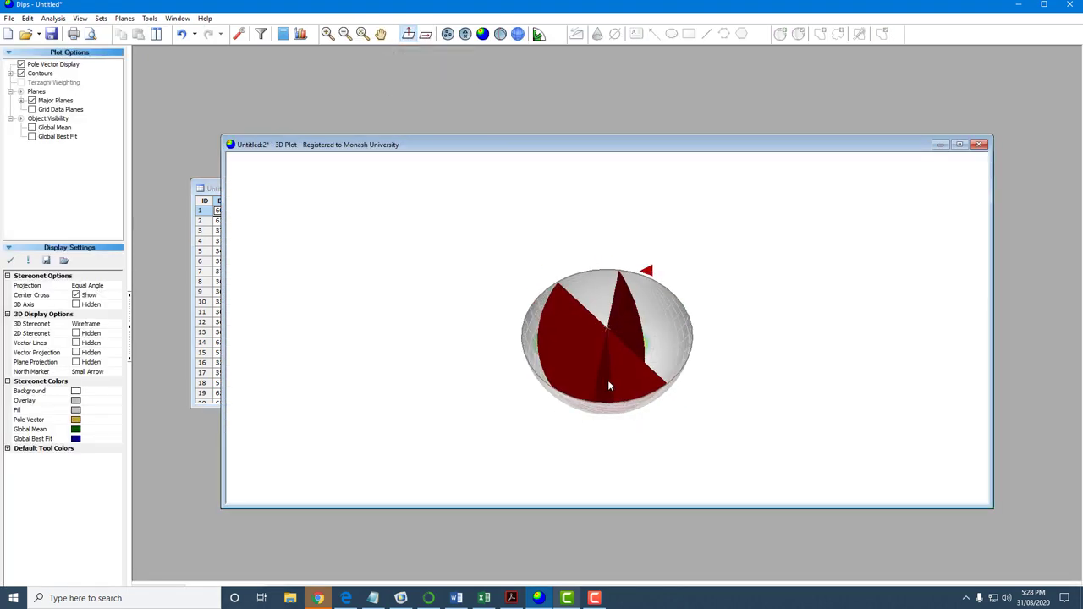
{"action": "scroll", "coordinate": [608, 386], "scroll_direction": "up", "scroll_amount": 5}
{"action": "left_click_drag", "start_coordinate": [551, 420], "coordinate": [583, 406]}
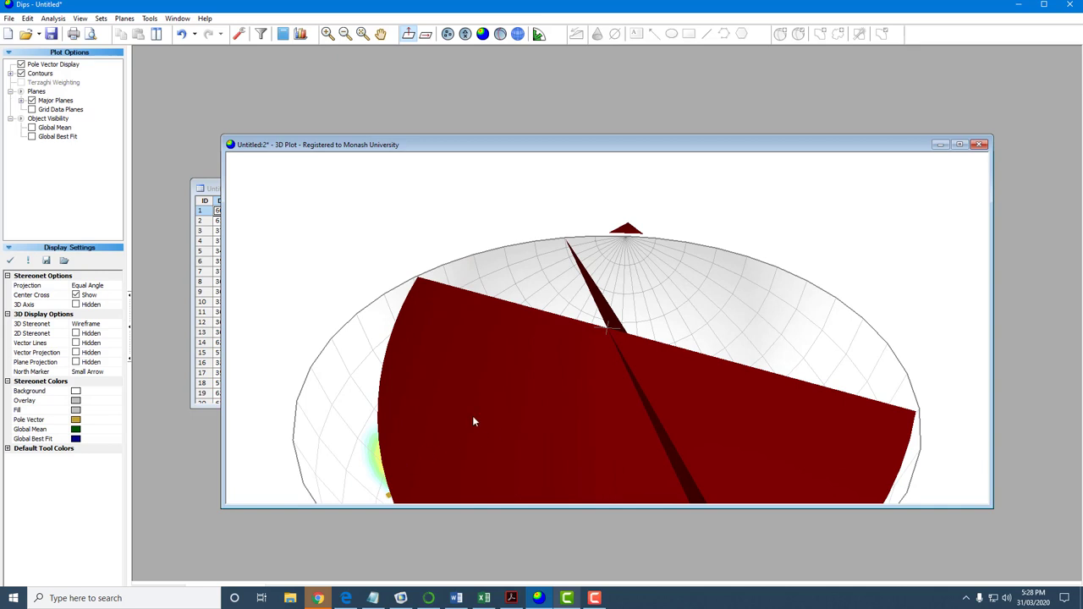
{"action": "scroll", "coordinate": [601, 343], "scroll_direction": "down", "scroll_amount": 5}
{"action": "left_click_drag", "start_coordinate": [602, 343], "coordinate": [598, 375]}
{"action": "left_click", "coordinate": [426, 34]}
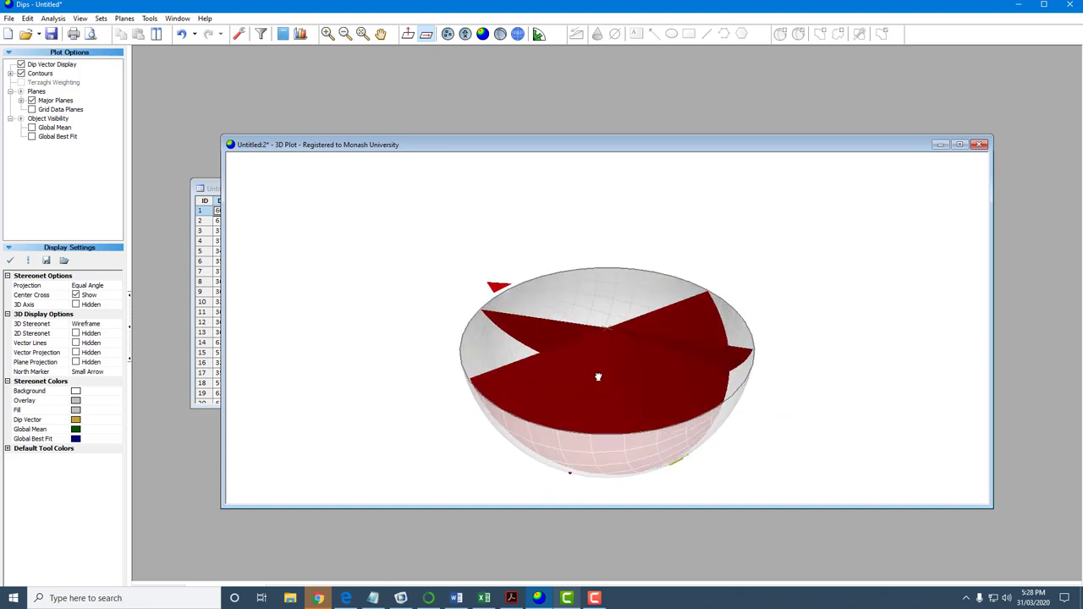
Step: Close the 3D Plot and the dip data table, triggering the save prompt for Untitled
{"action": "left_click", "coordinate": [980, 144]}
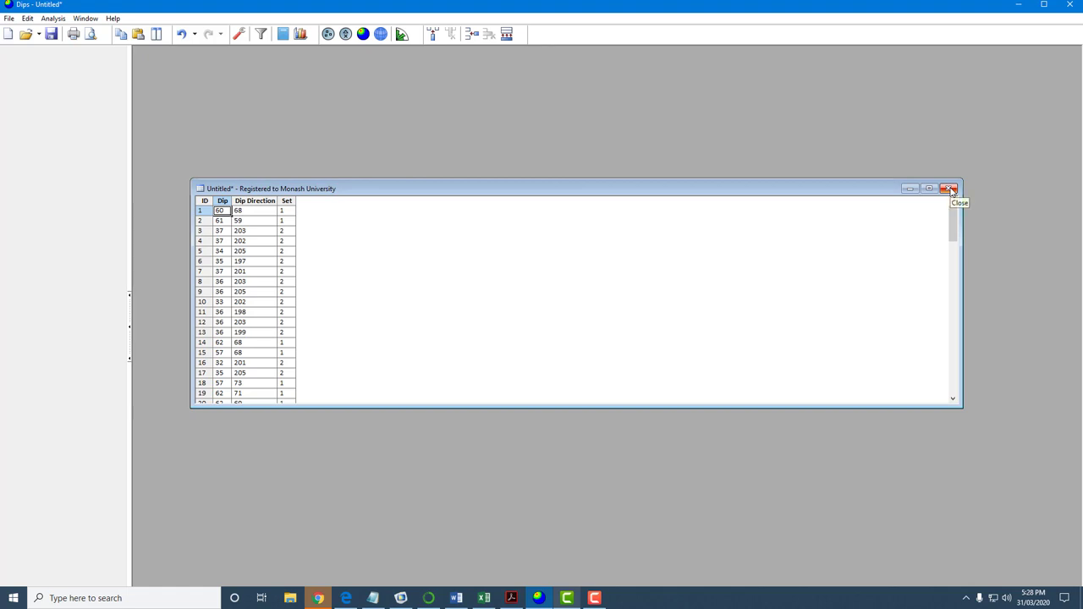
{"action": "left_click_drag", "start_coordinate": [869, 193], "coordinate": [858, 133]}
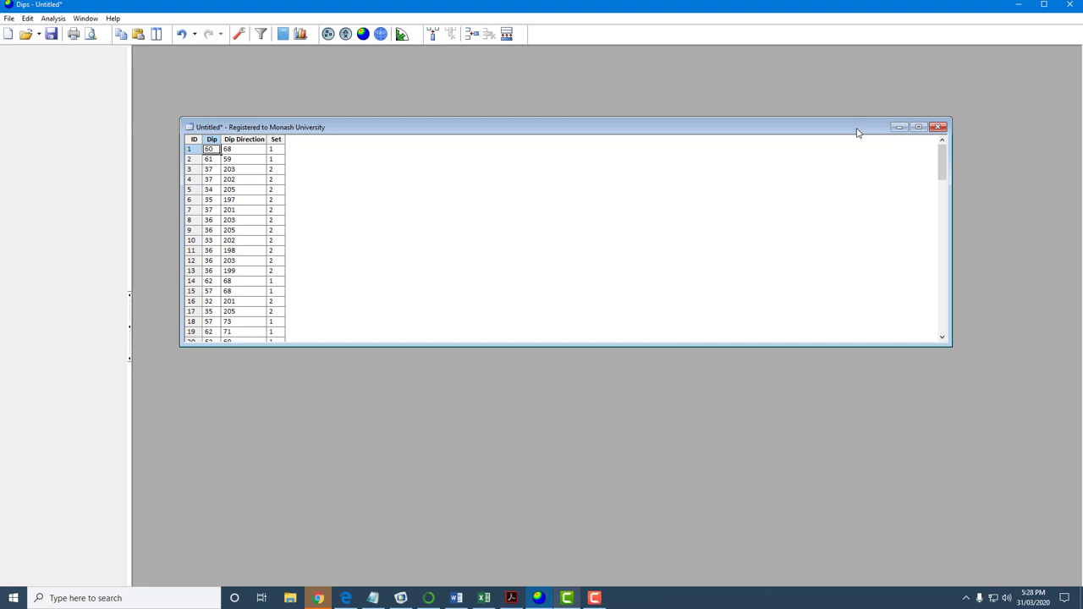
{"action": "left_click", "coordinate": [937, 127]}
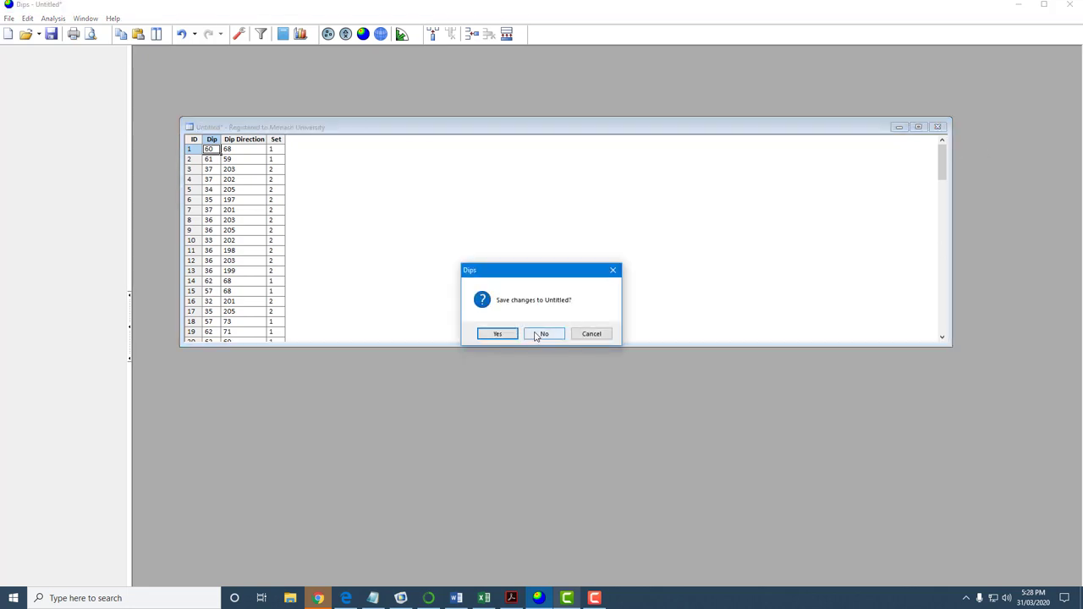